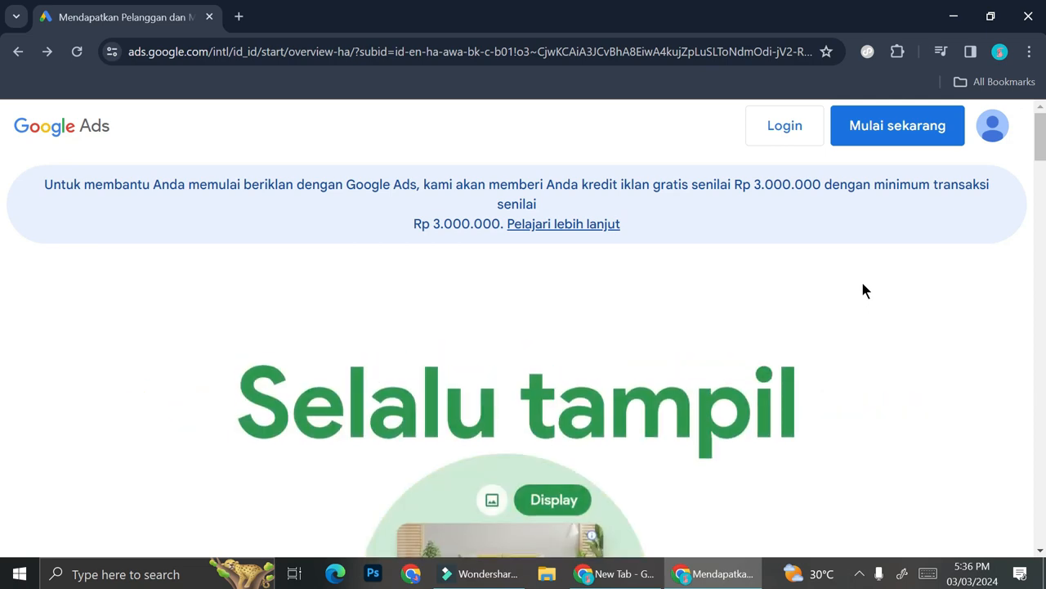
Log in to Google Ads and enter Sun Beaute as the business name for the new account.
left_click(784, 127)
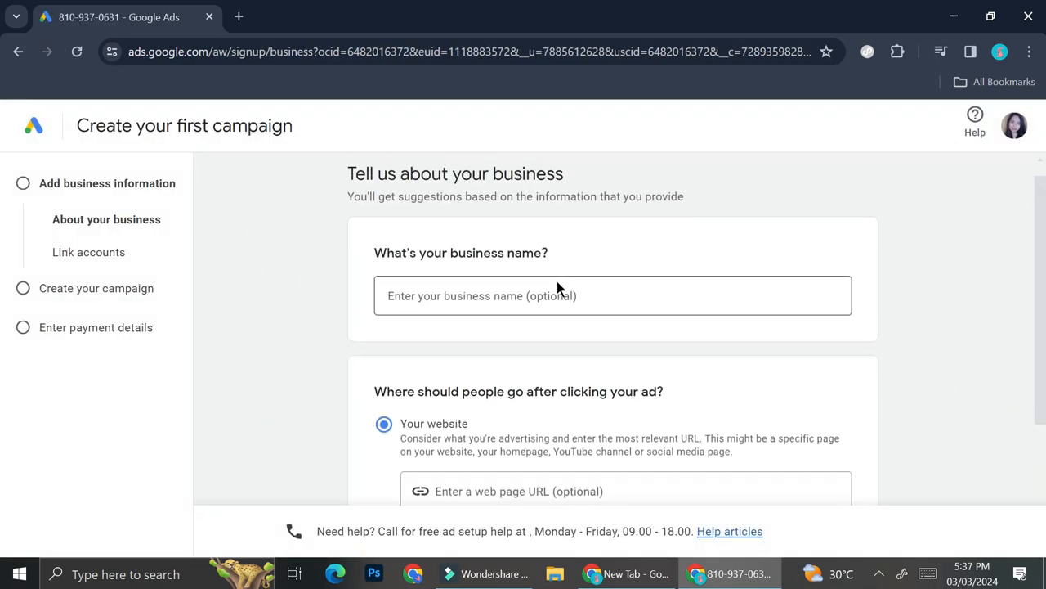
left_click(502, 299)
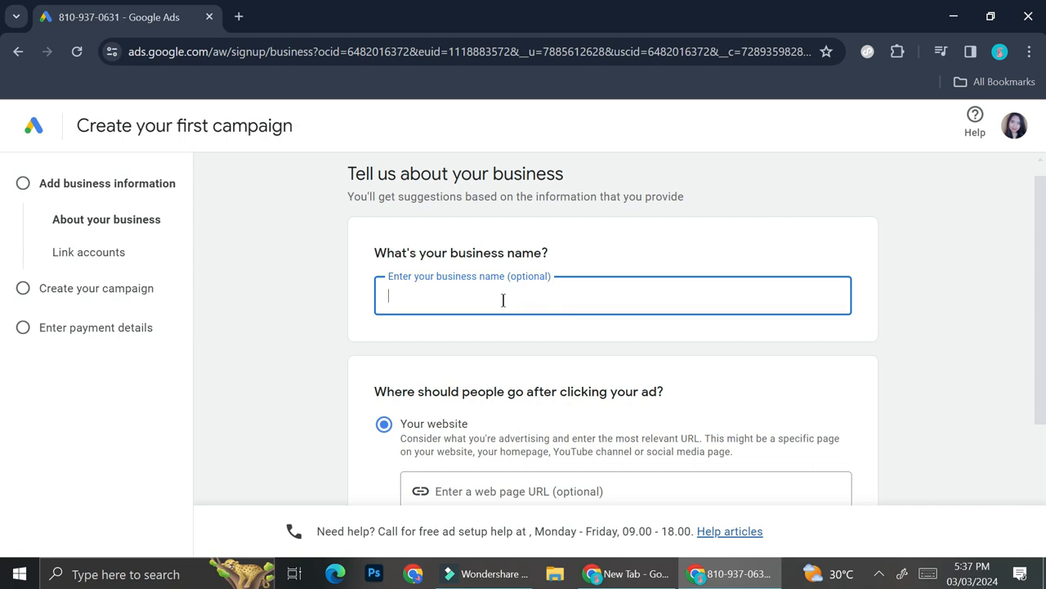
type("Sun Beaute")
Preview the business phone number and app download page options for the ad destination, and return to the website option.
scroll(586, 205, "down", 1)
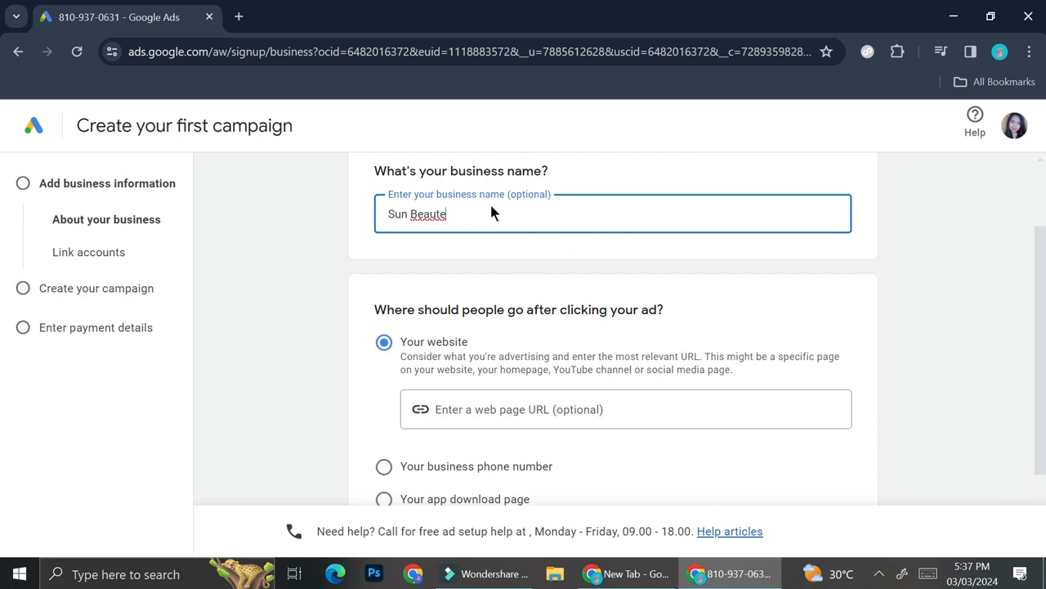
scroll(515, 245, "down", 1)
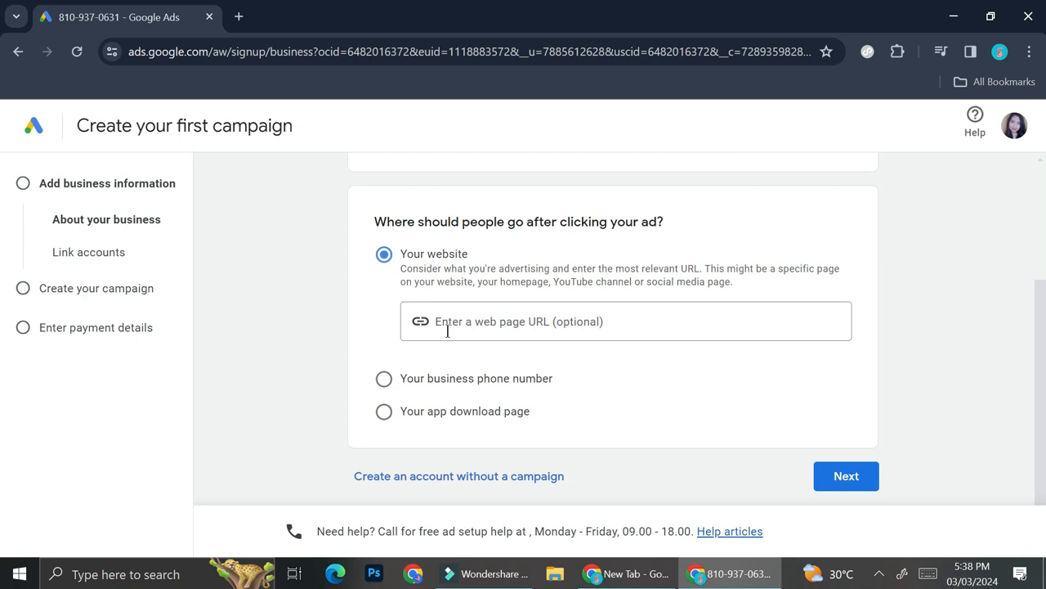
left_click(473, 378)
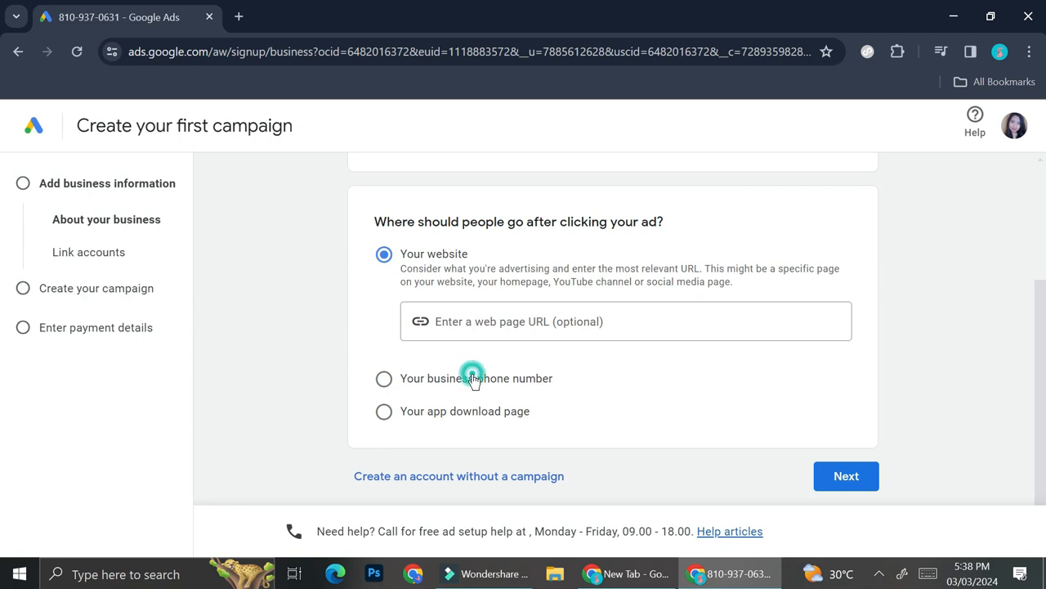
left_click(417, 401)
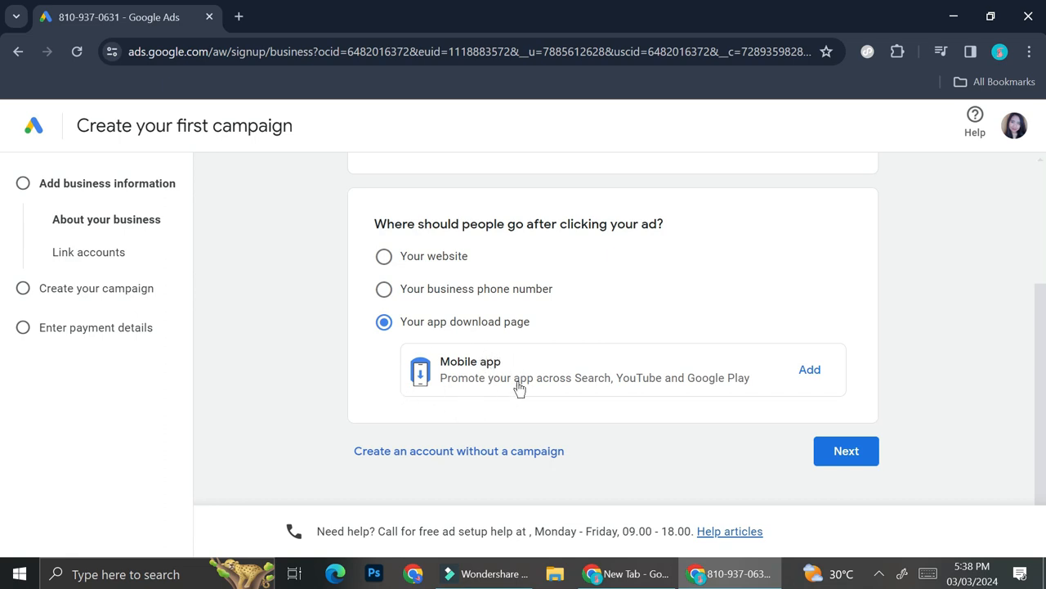
left_click(433, 287)
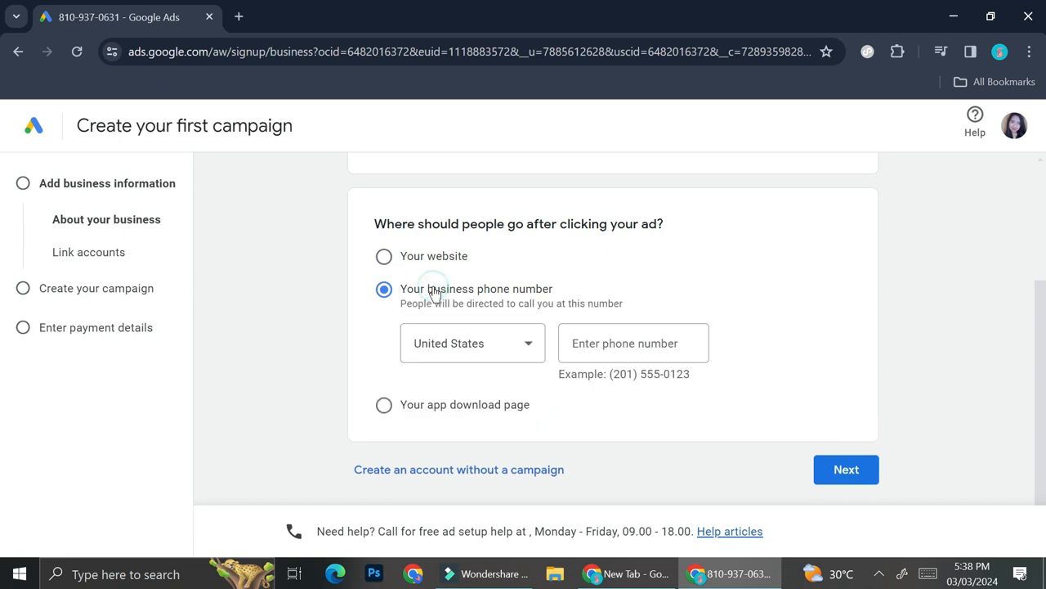
left_click(399, 264)
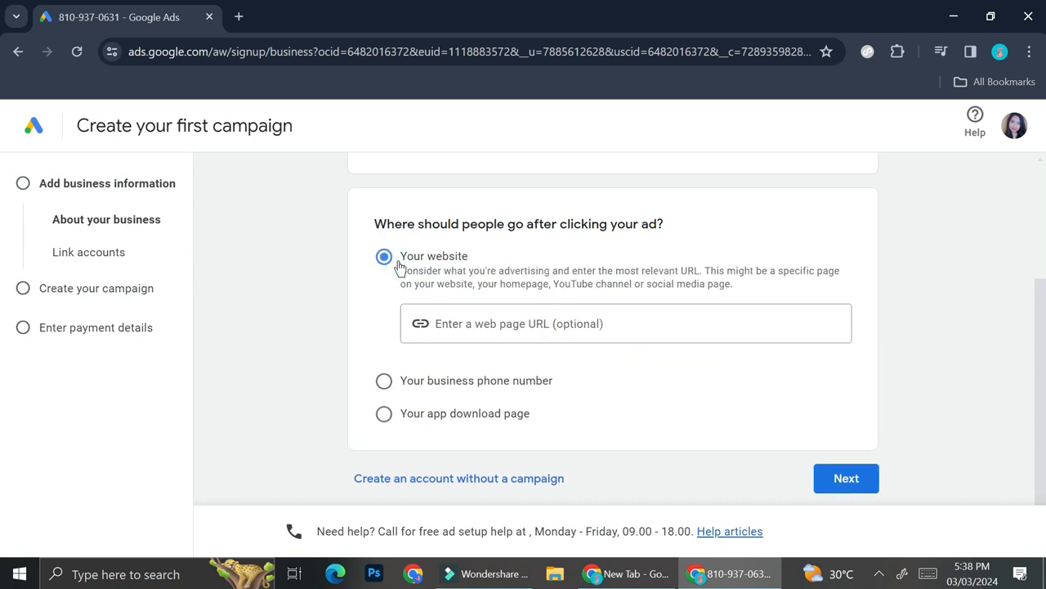
Enter eyesofthesub.my.id as the web page URL and choose to create an account without a campaign.
left_click(505, 323)
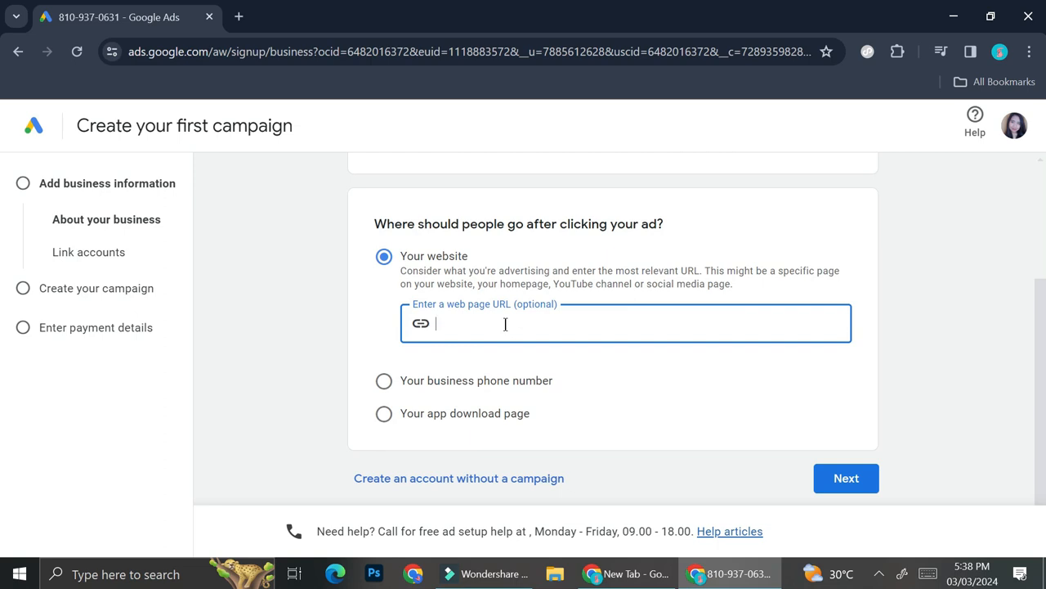
type("eyesofthesub.my.id")
scroll(575, 330, "down", 1)
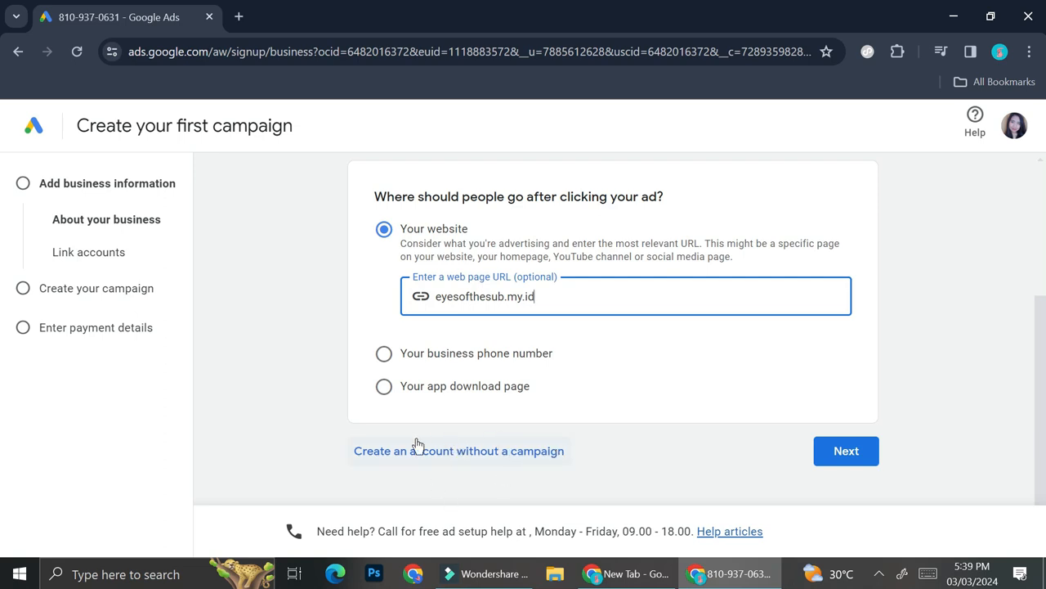
left_click(483, 462)
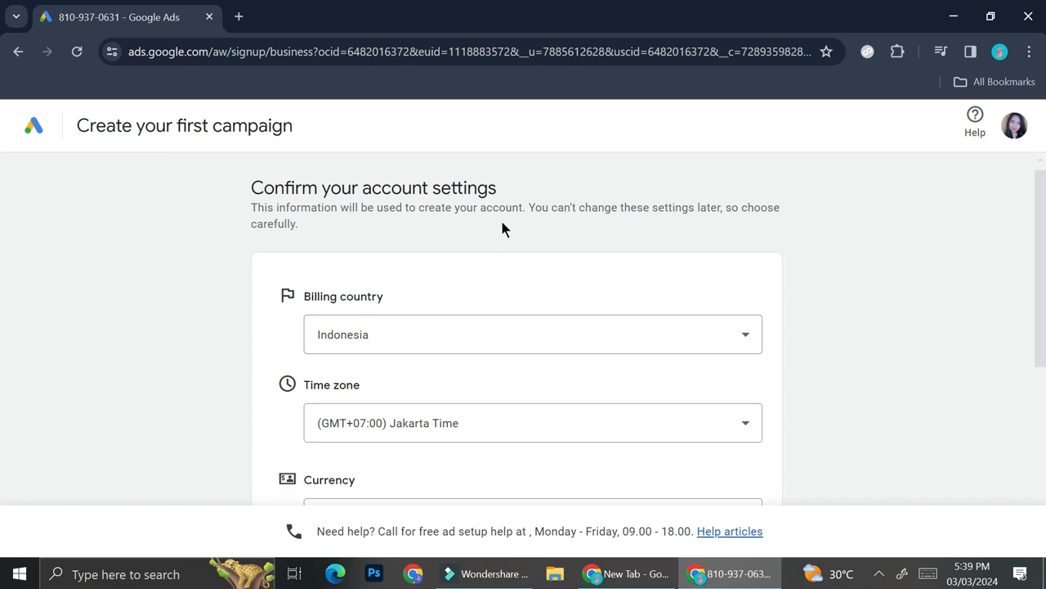
Review the billing country, time zone and currency, decline both phone guidance and email tips, and submit the account settings.
scroll(462, 274, "down", 1)
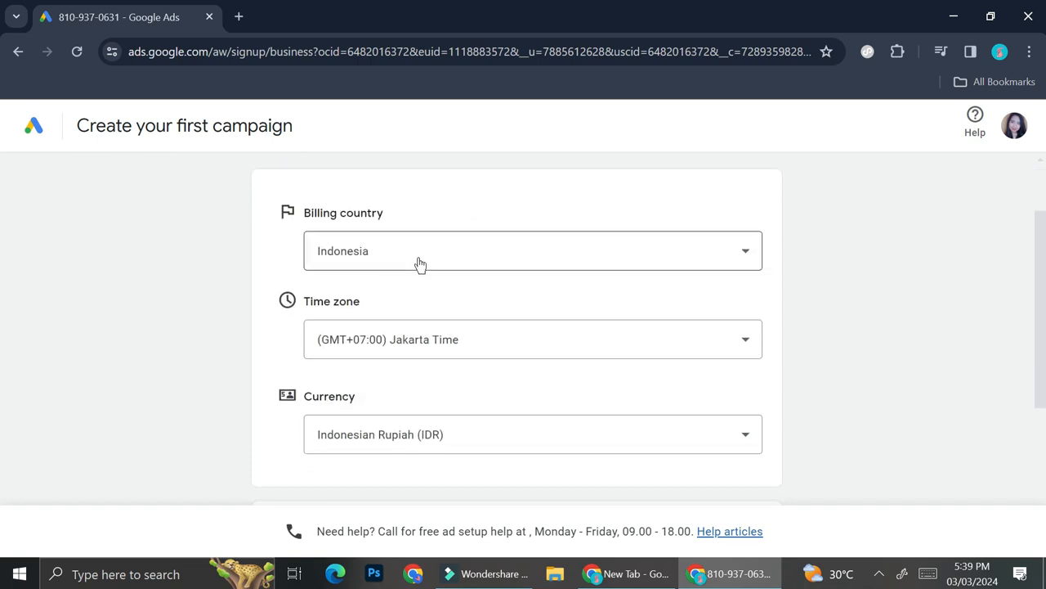
scroll(456, 286, "down", 1)
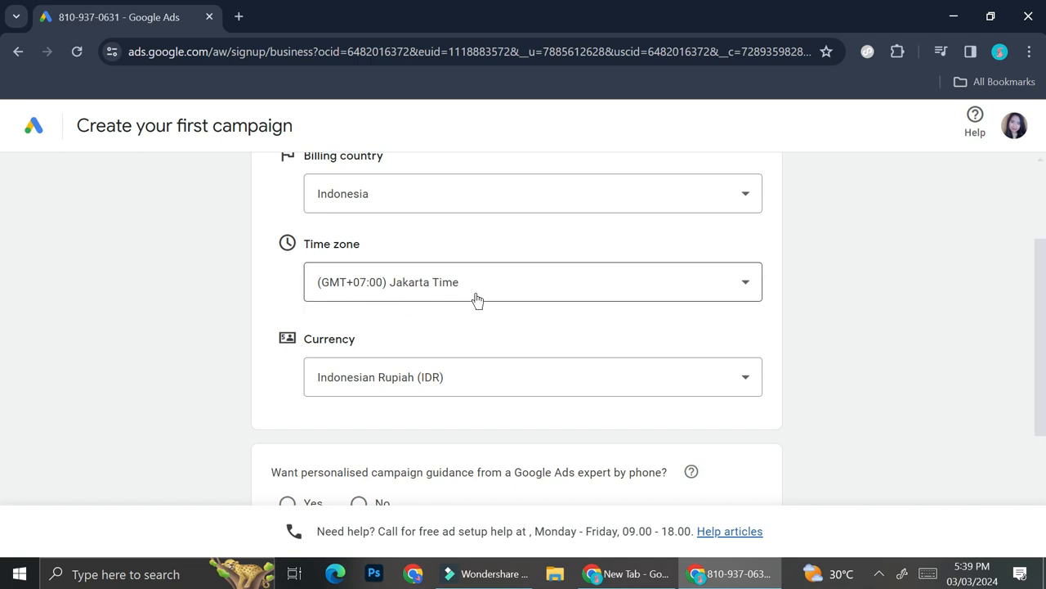
scroll(475, 296, "down", 2)
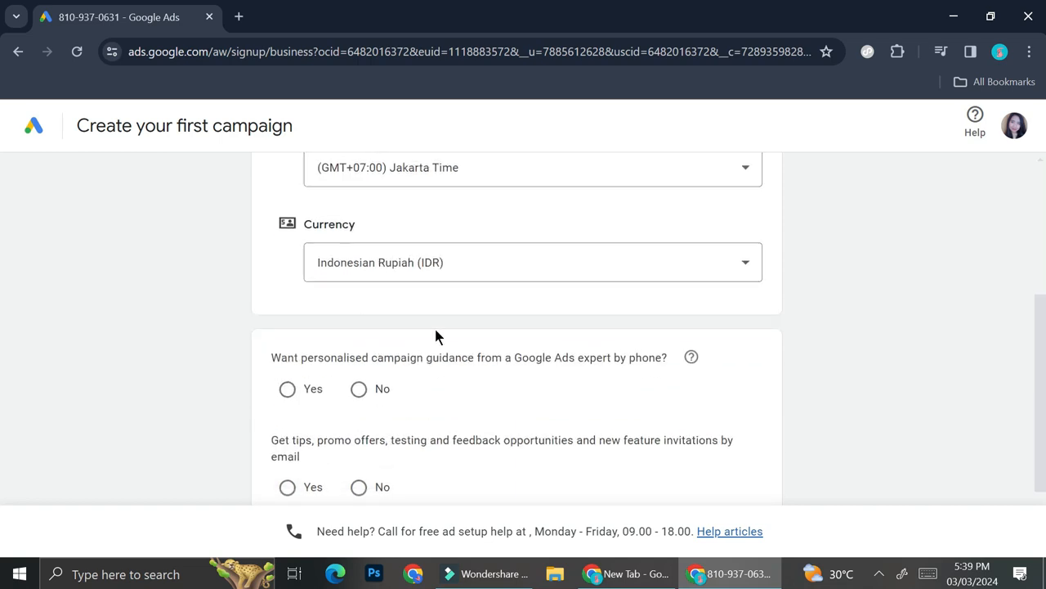
scroll(397, 416, "down", 1)
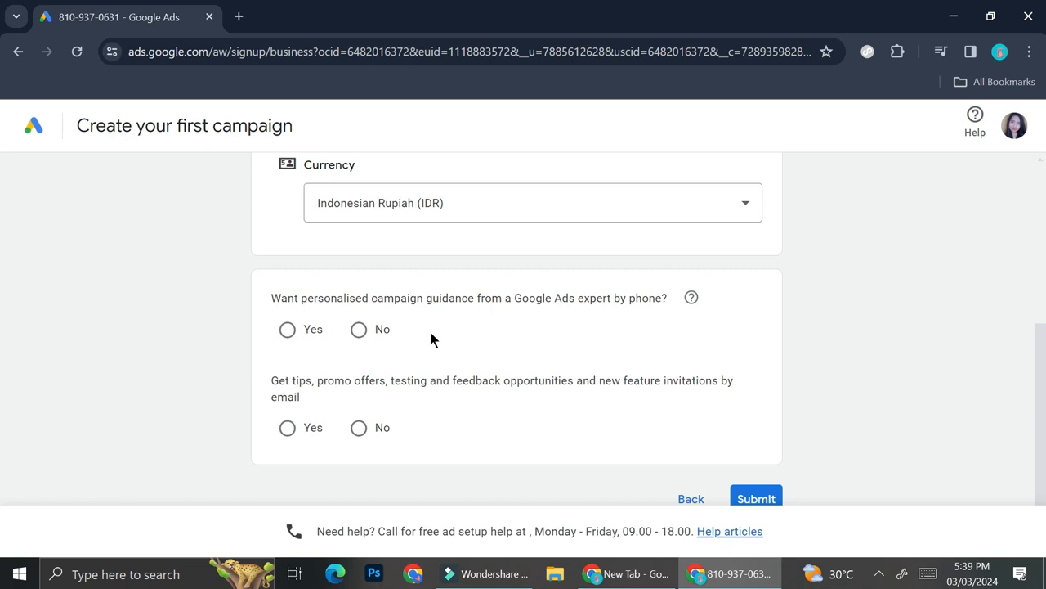
left_click(360, 330)
left_click(366, 438)
left_click(768, 455)
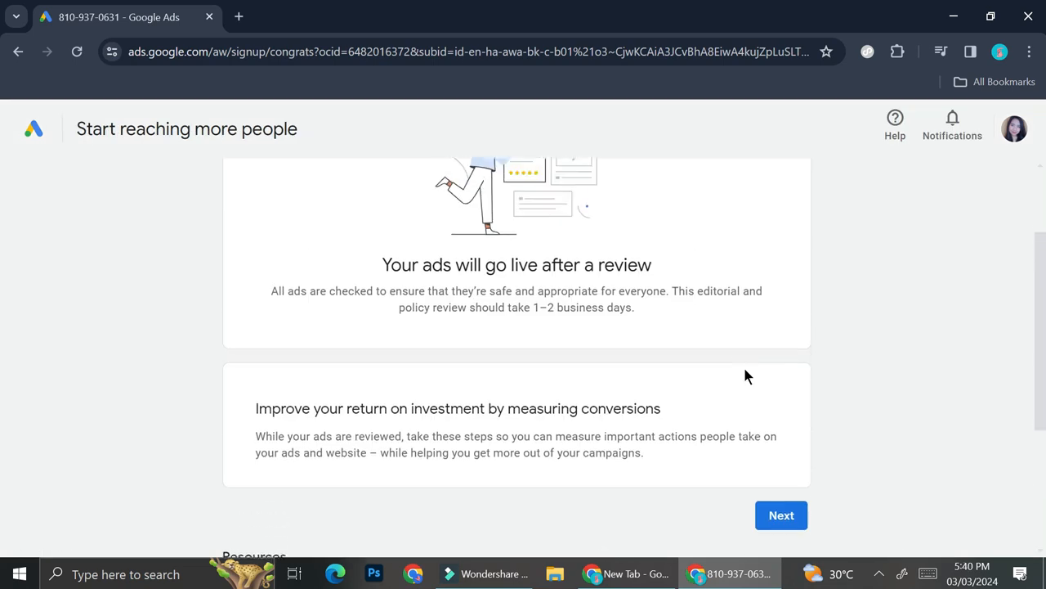
Read the ad review and conversion measurement information and continue to the Google tag setup.
scroll(745, 376, "up", 1)
scroll(745, 376, "up", 1)
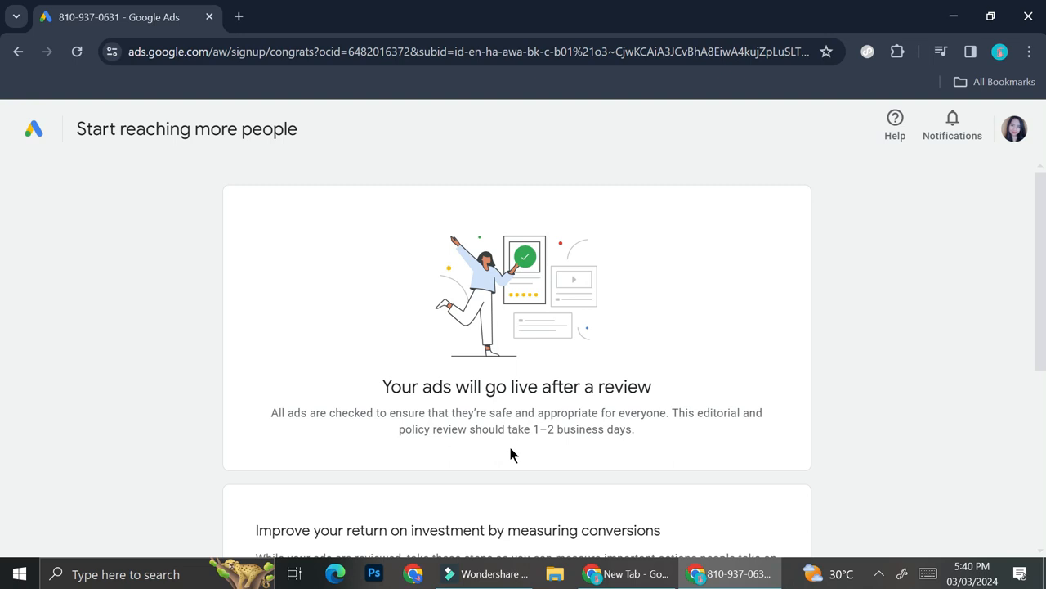
scroll(510, 454, "down", 2)
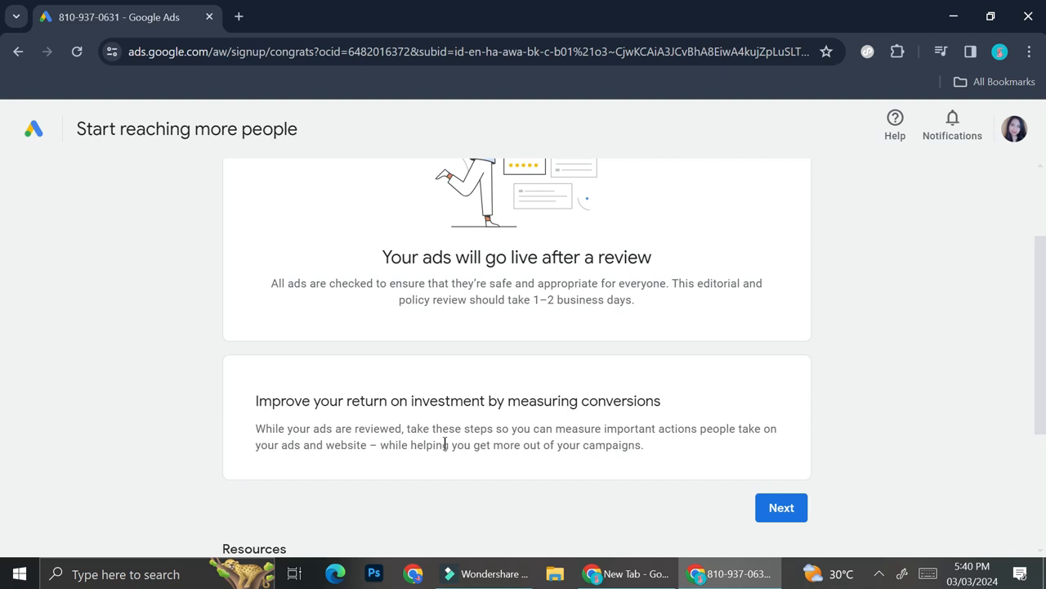
scroll(497, 478, "down", 3)
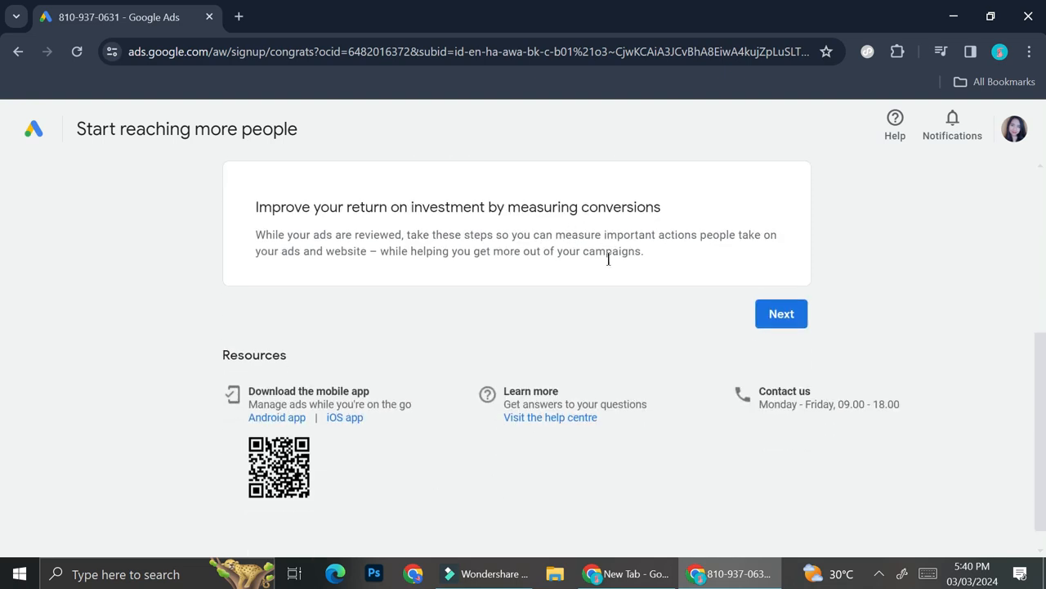
left_click(798, 314)
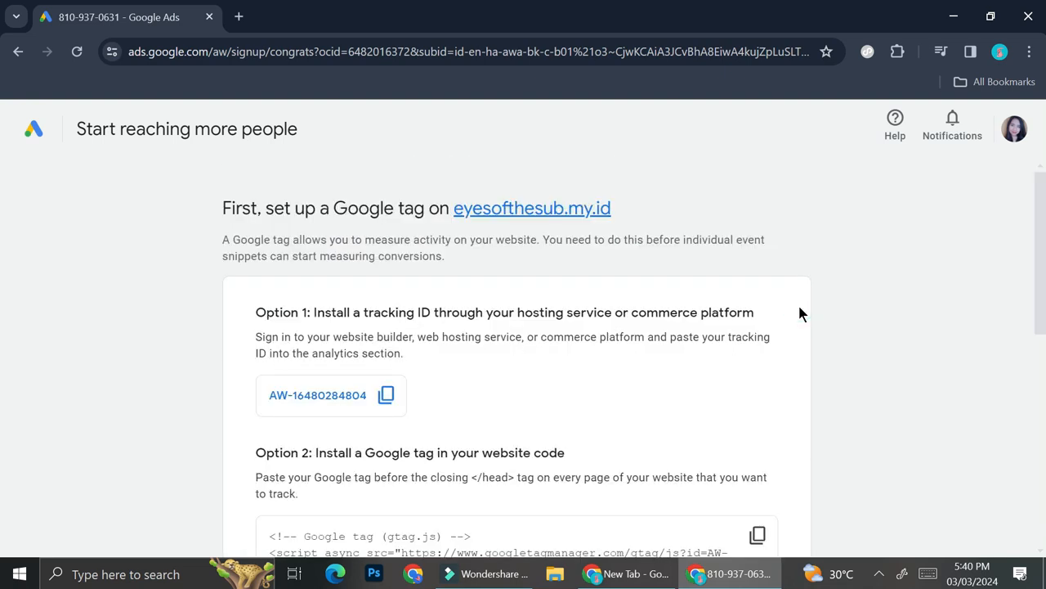
Examine the tracking ID and website code options for installing the Google tag, and go back from the tag setup.
scroll(378, 257, "down", 2)
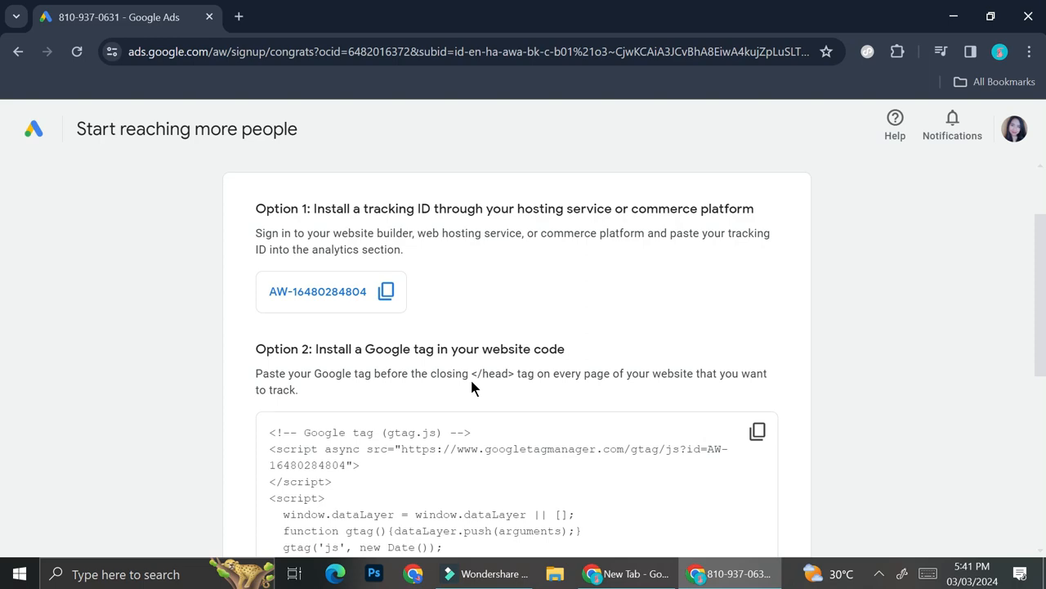
scroll(472, 386, "down", 2)
scroll(473, 386, "down", 4)
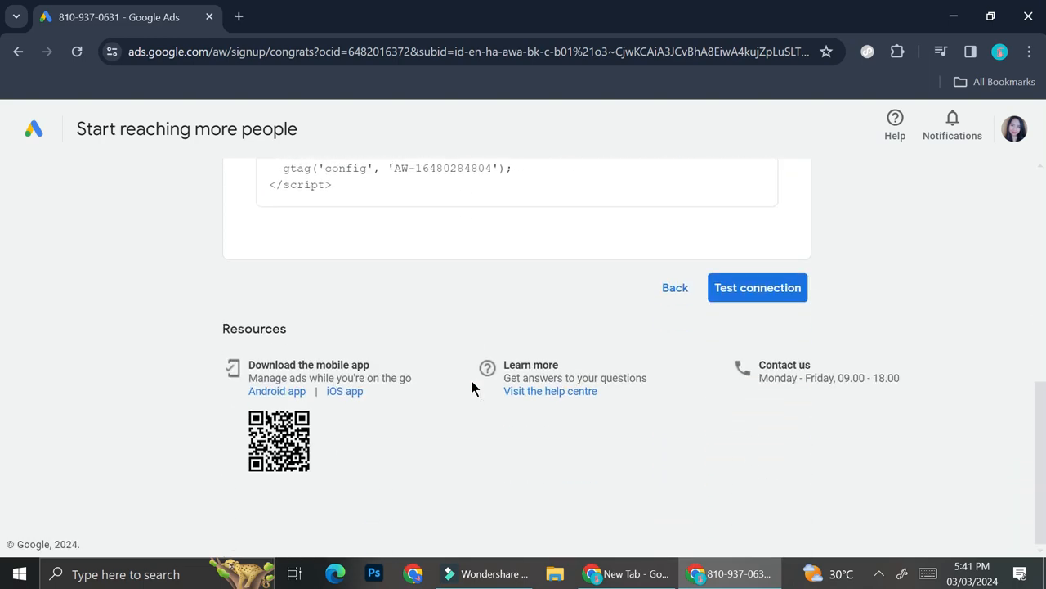
left_click(669, 290)
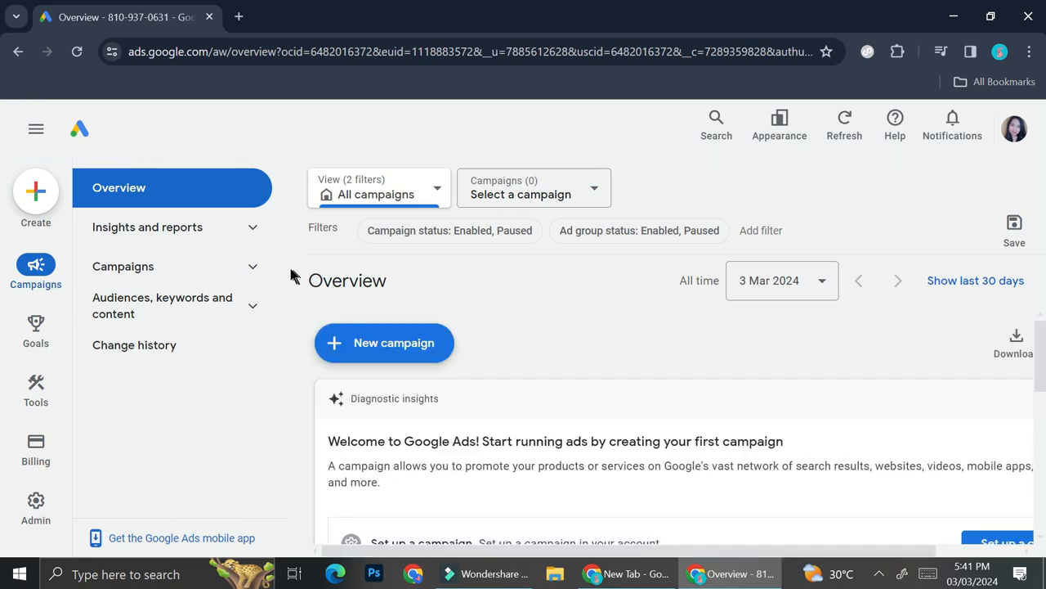
Expand Insights and reports and Campaigns in the account overview to examine the pages they contain.
left_click(204, 229)
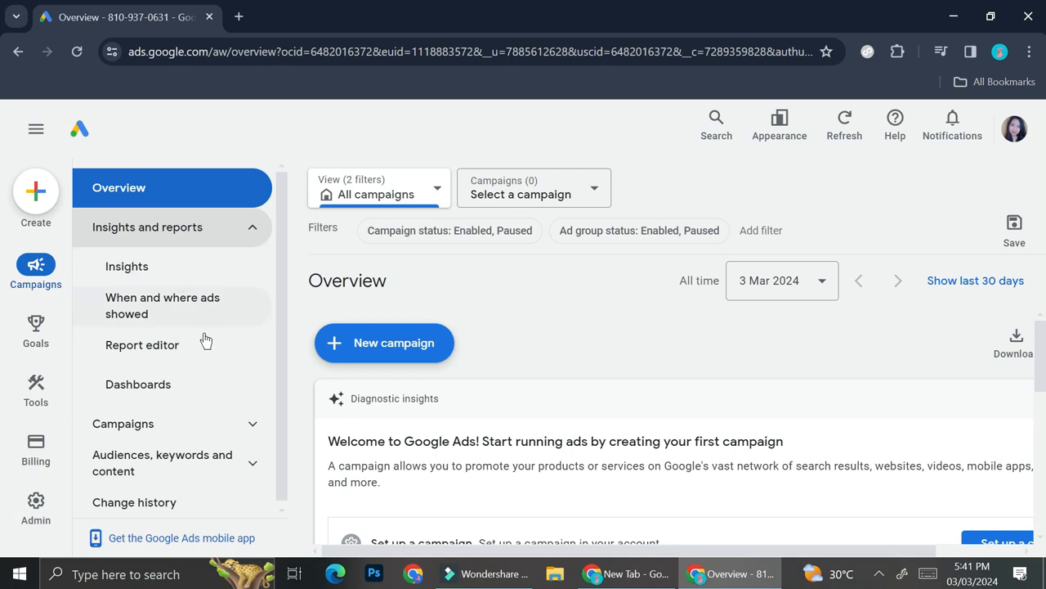
scroll(206, 340, "down", 1)
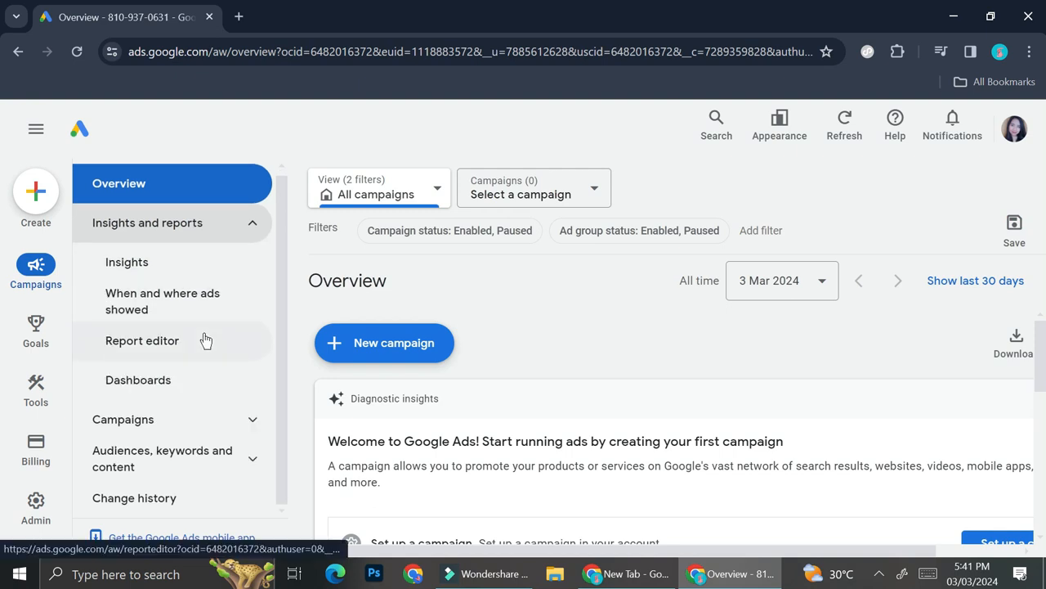
left_click(139, 420)
scroll(155, 417, "down", 2)
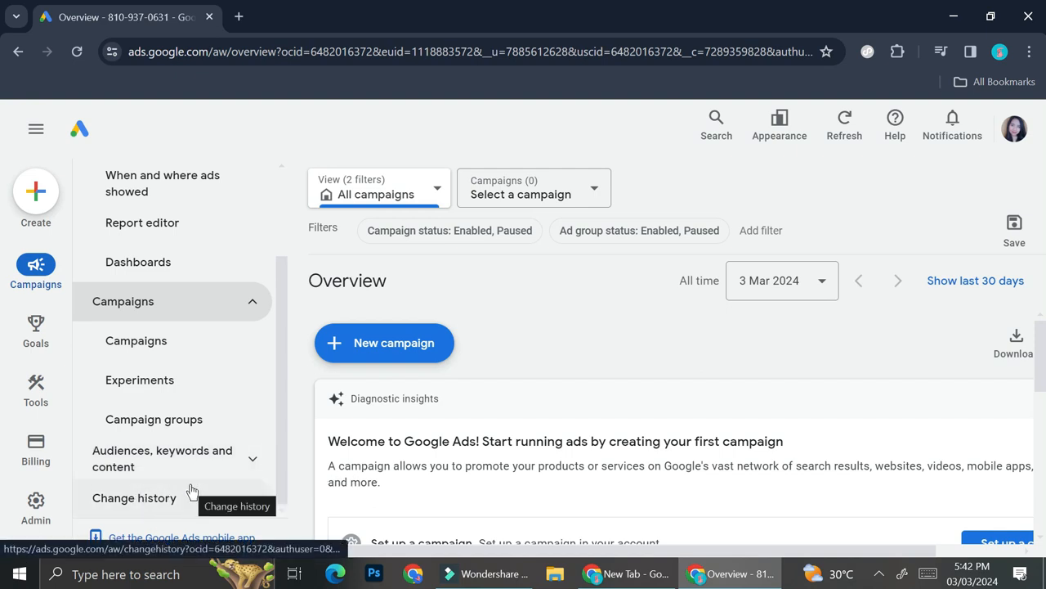
Examine the conversion and measurement entries under Goals and the entries available under Tools.
mouse_move(40, 325)
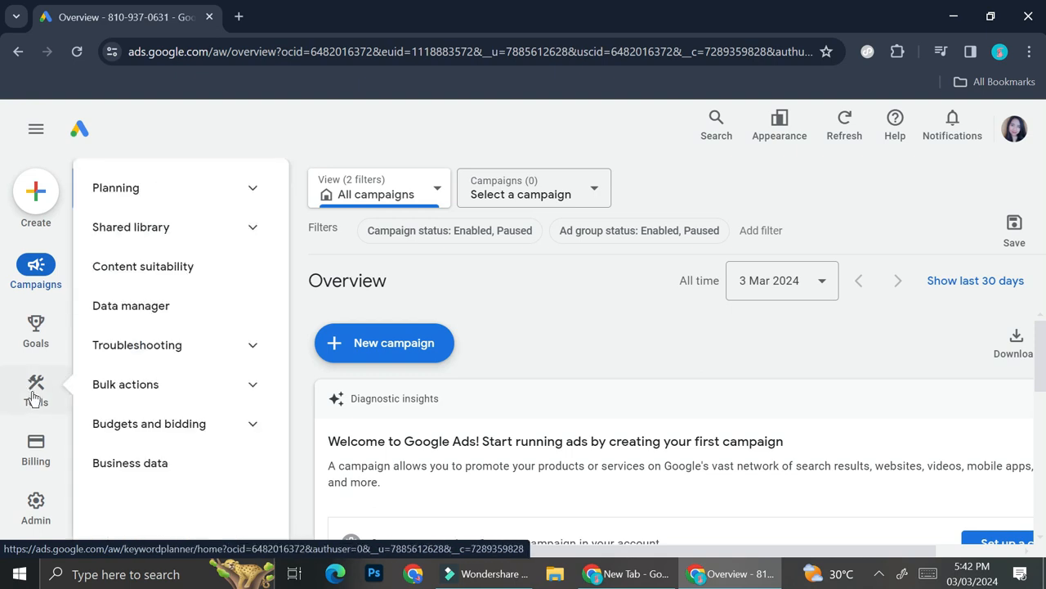
mouse_move(40, 354)
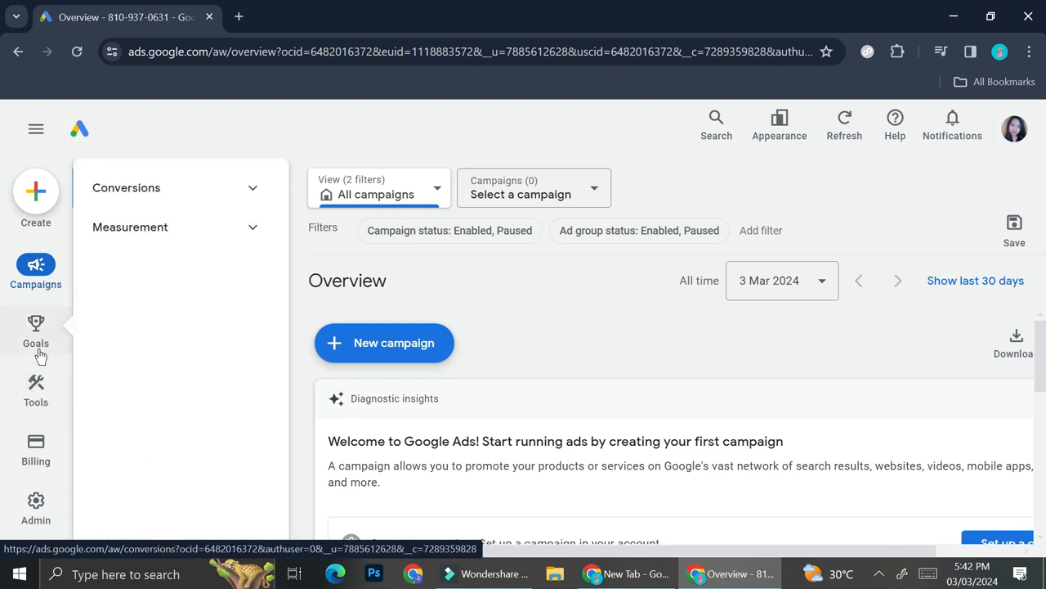
left_click(208, 183)
left_click(166, 425)
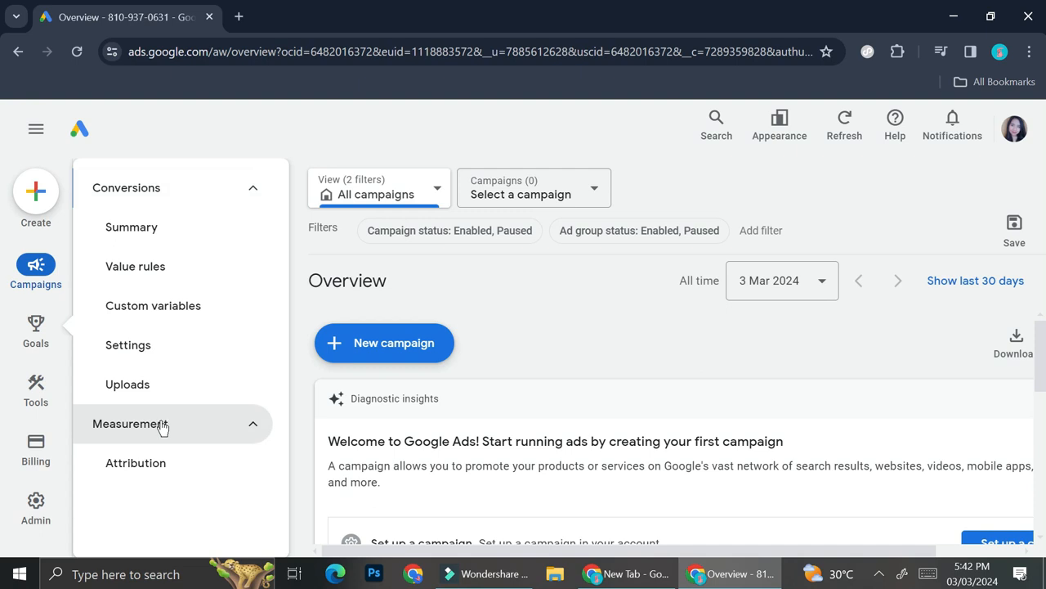
mouse_move(40, 392)
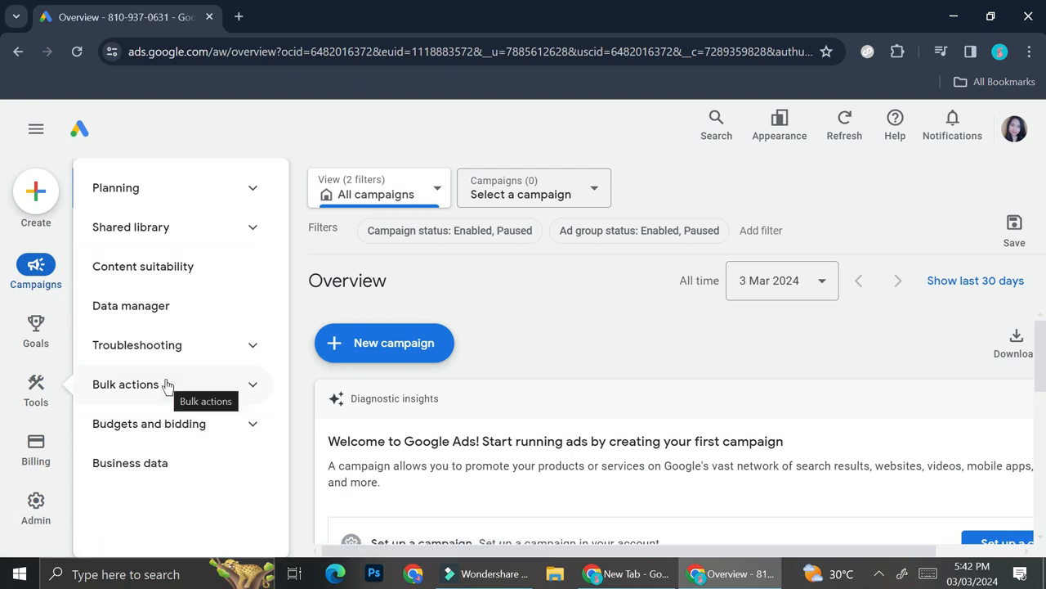
Open the billing setup and examine its billing country, payments profile, customer info and payment sections.
left_click(35, 438)
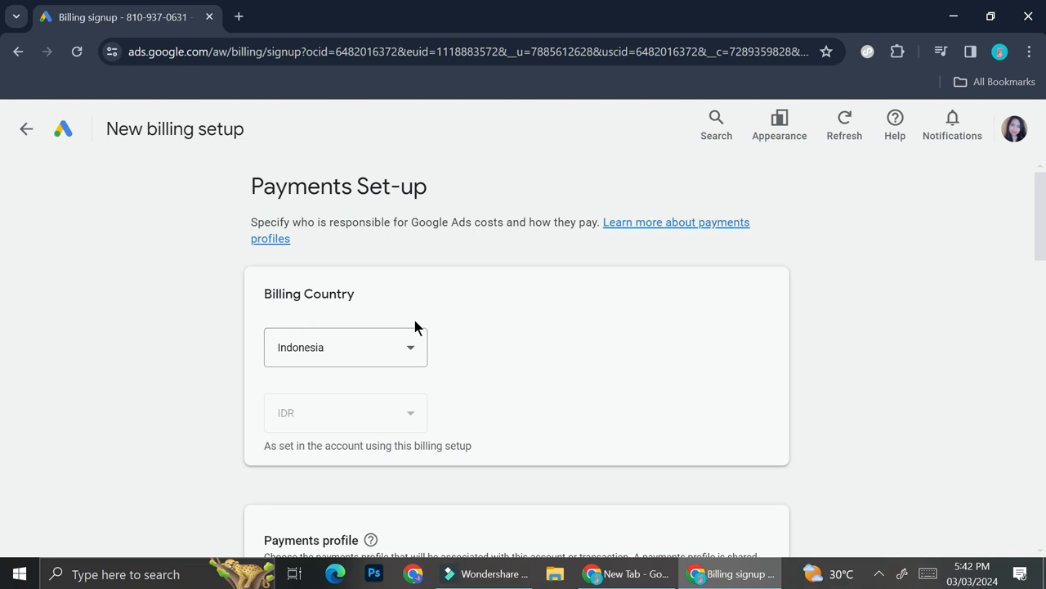
scroll(486, 347, "down", 2)
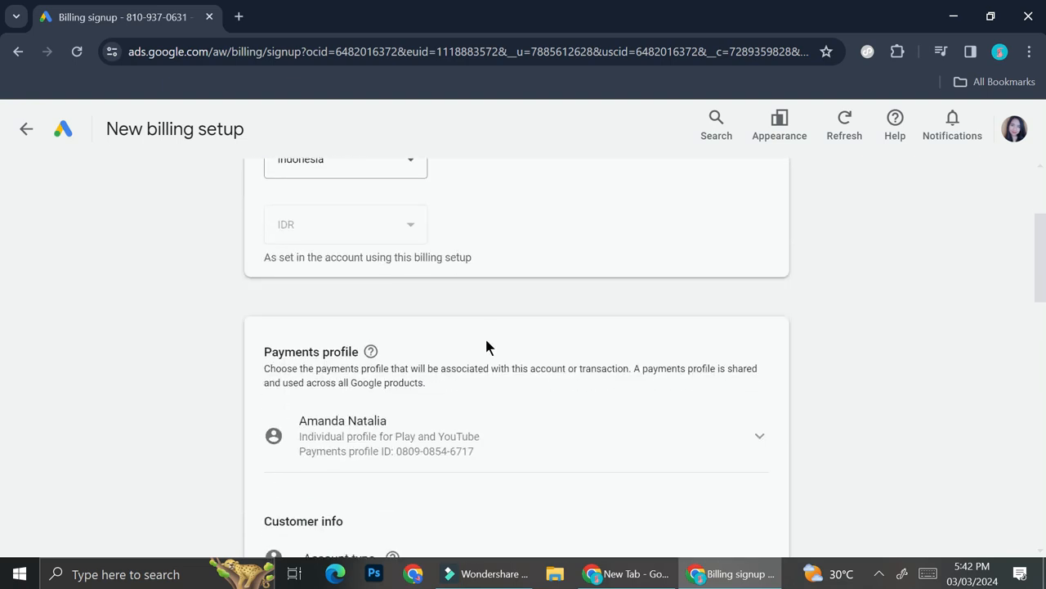
scroll(486, 341, "up", 2)
scroll(486, 341, "down", 3)
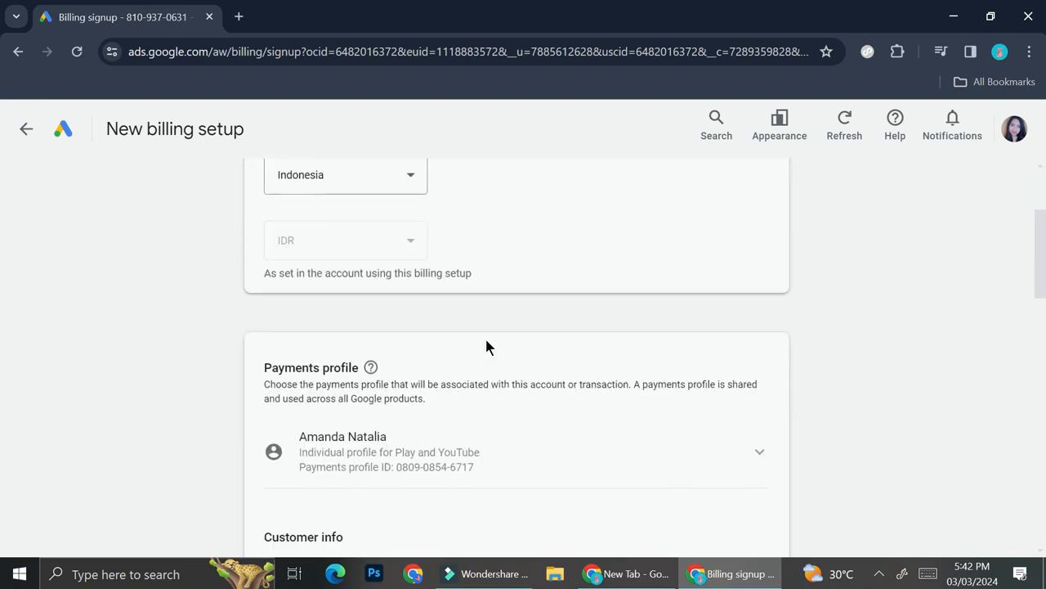
scroll(486, 348, "down", 2)
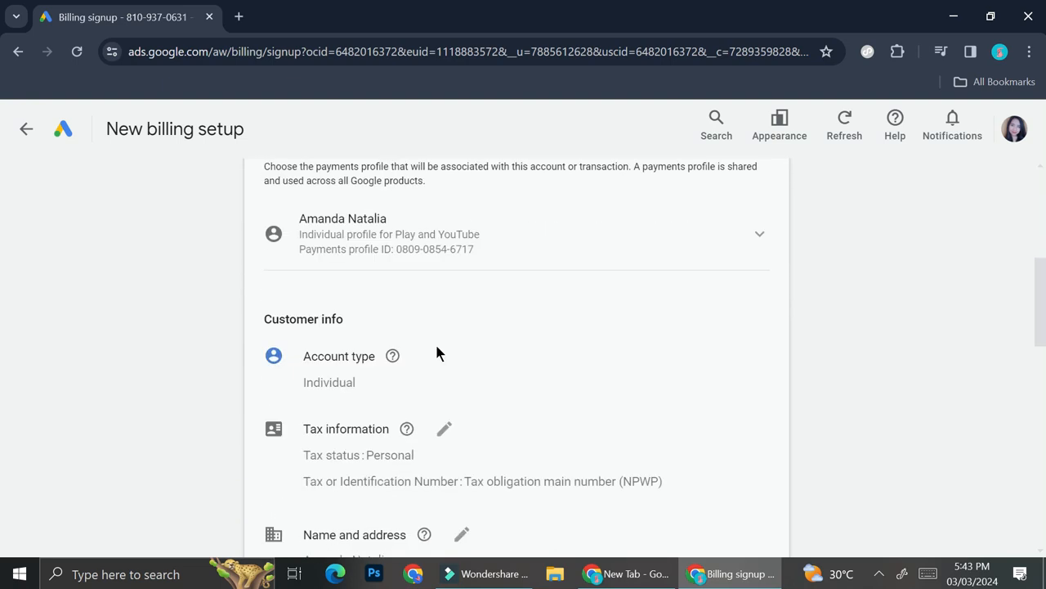
scroll(446, 309, "down", 1)
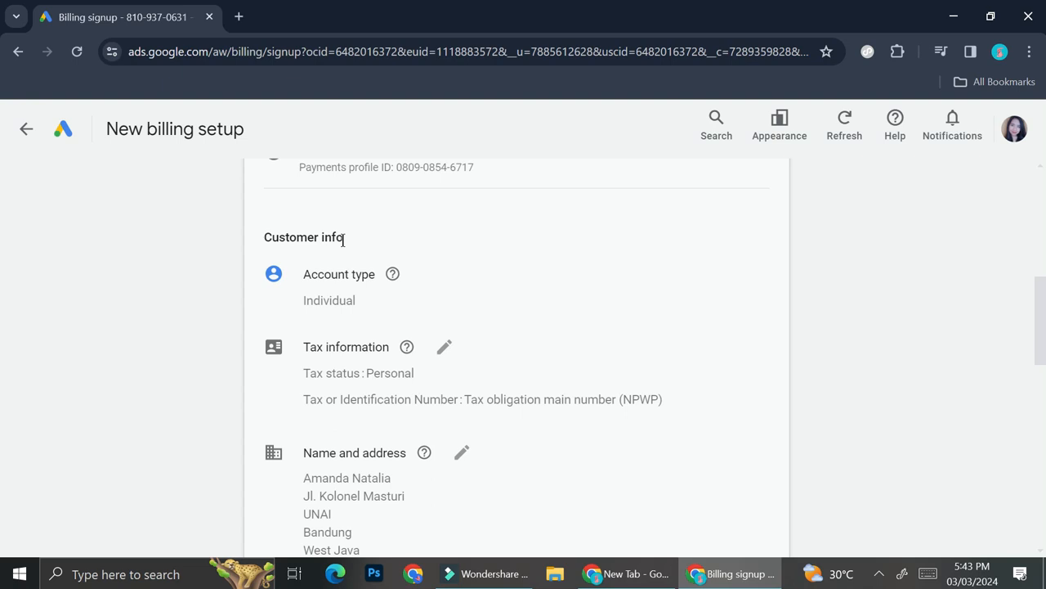
scroll(513, 389, "down", 1)
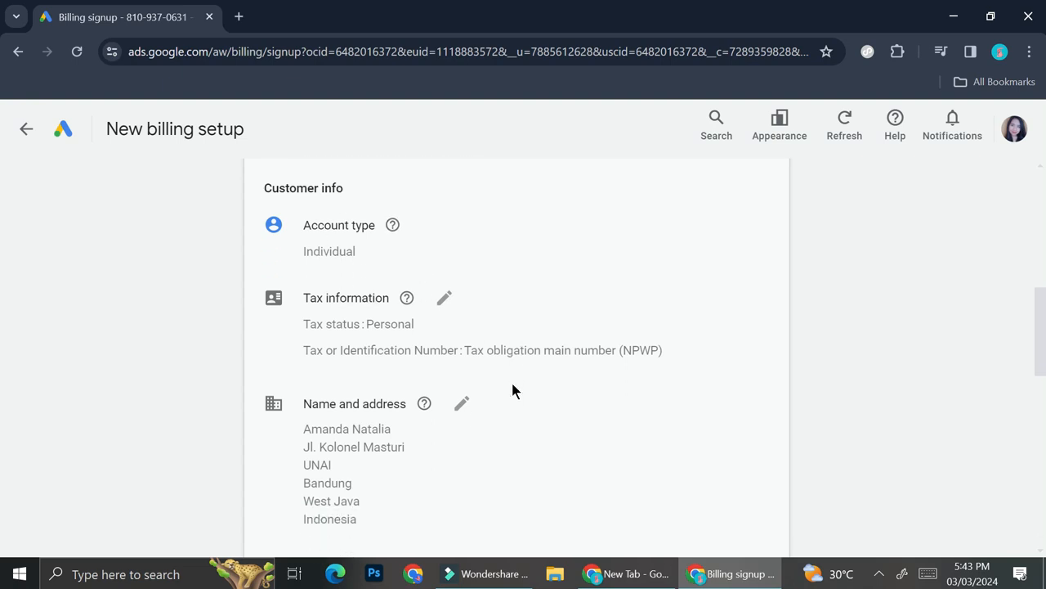
scroll(360, 346, "up", 2)
scroll(360, 346, "down", 3)
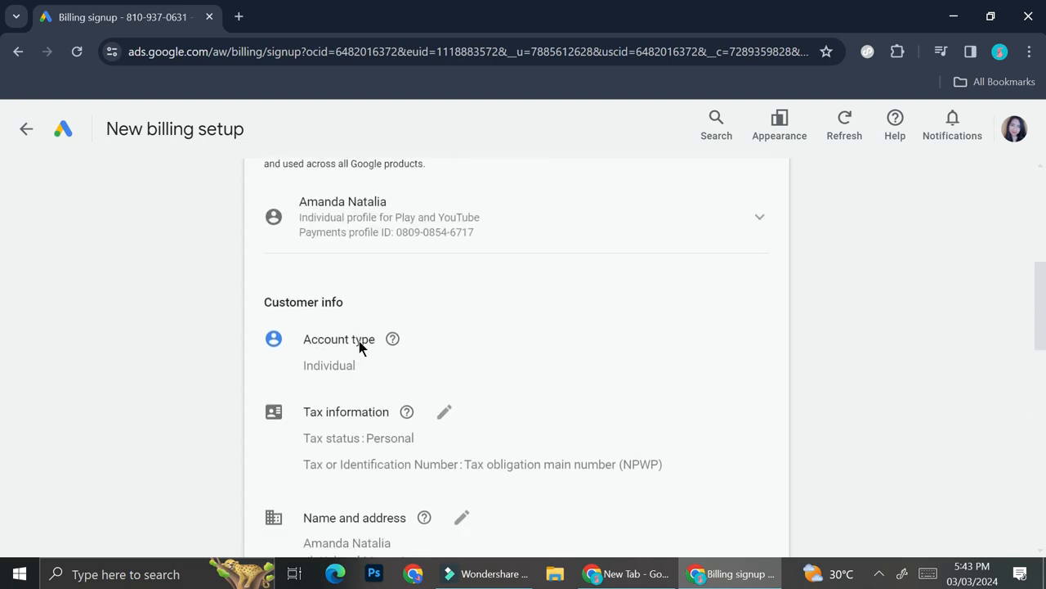
scroll(358, 341, "down", 5)
scroll(358, 341, "up", 1)
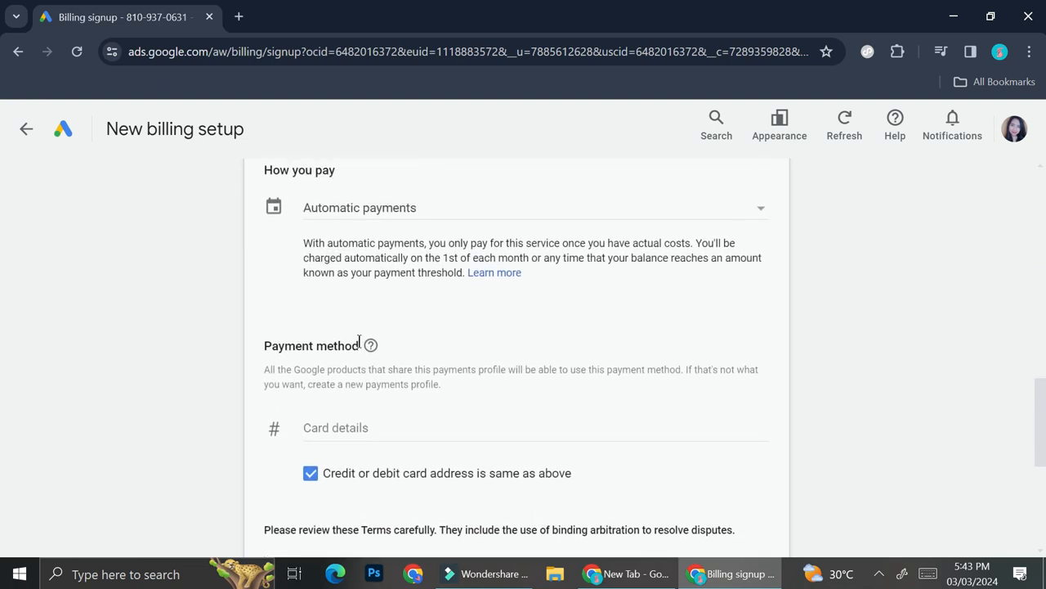
Set the billing setup to Manual payments with a payment amount of IDR 1,000,000.
left_click(370, 219)
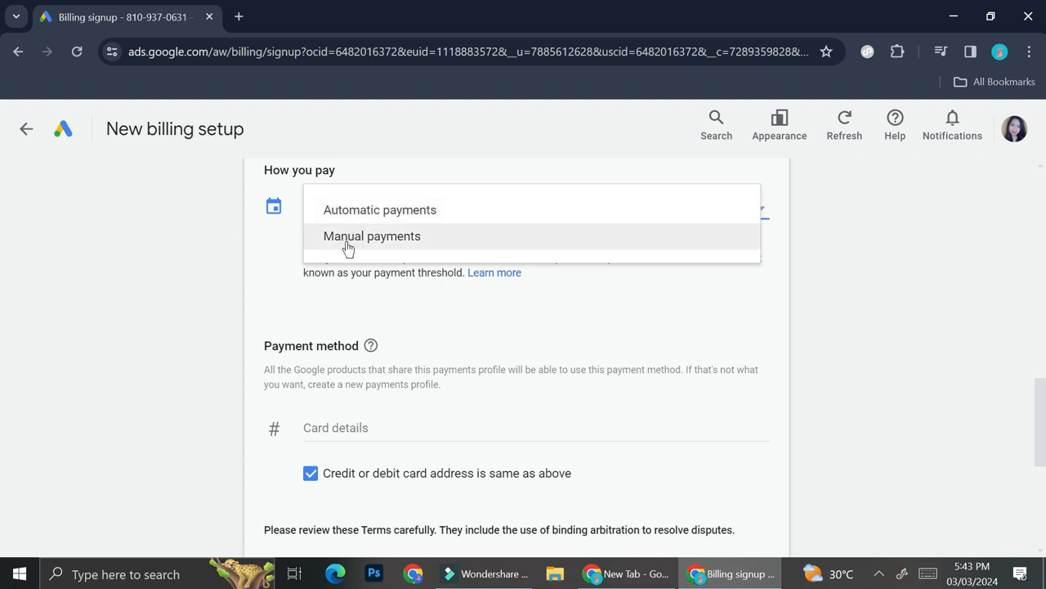
left_click(347, 245)
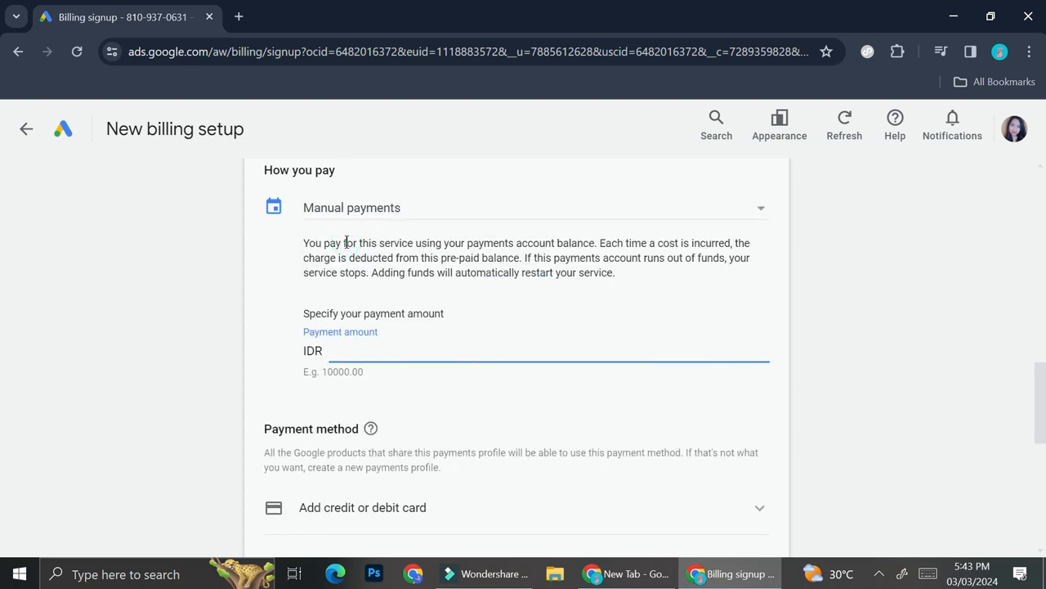
left_click(417, 211)
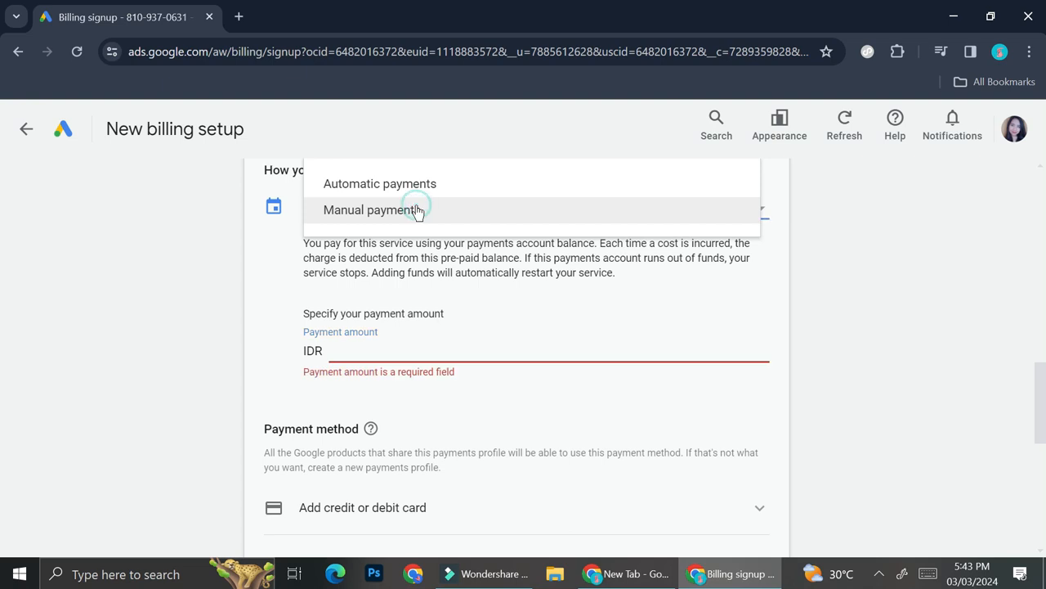
left_click(398, 214)
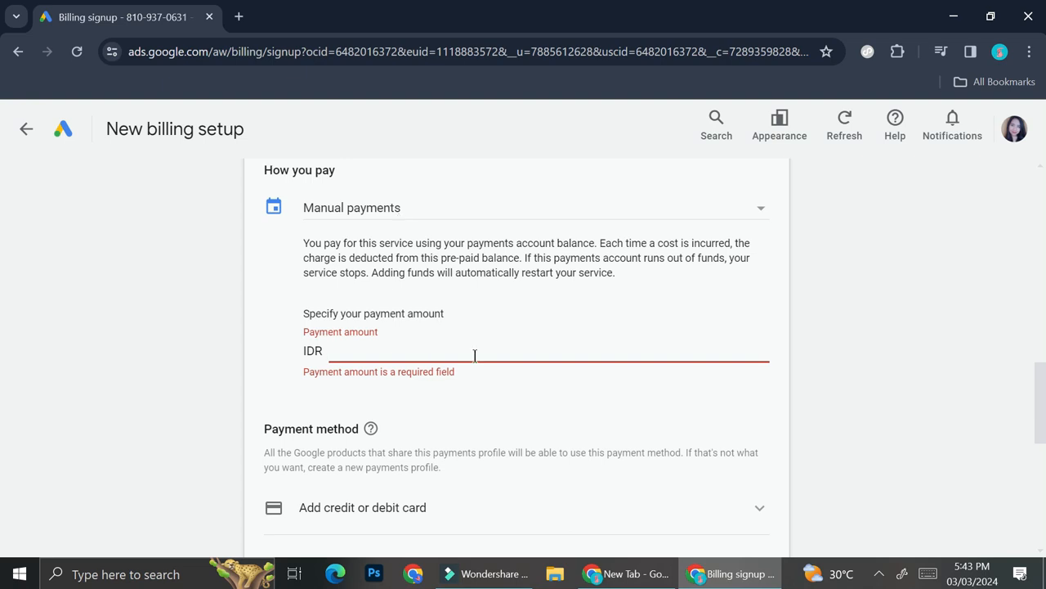
type("1000000")
left_click(447, 390)
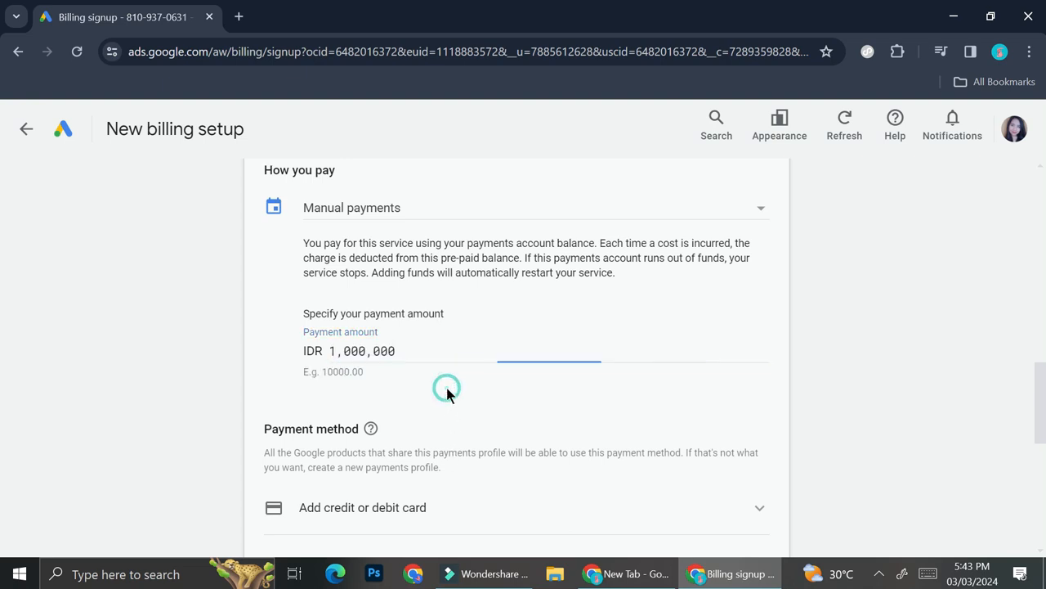
Agree to the Google Ads terms and conditions, and go back from the billing setup to the account overview.
scroll(446, 390, "down", 2)
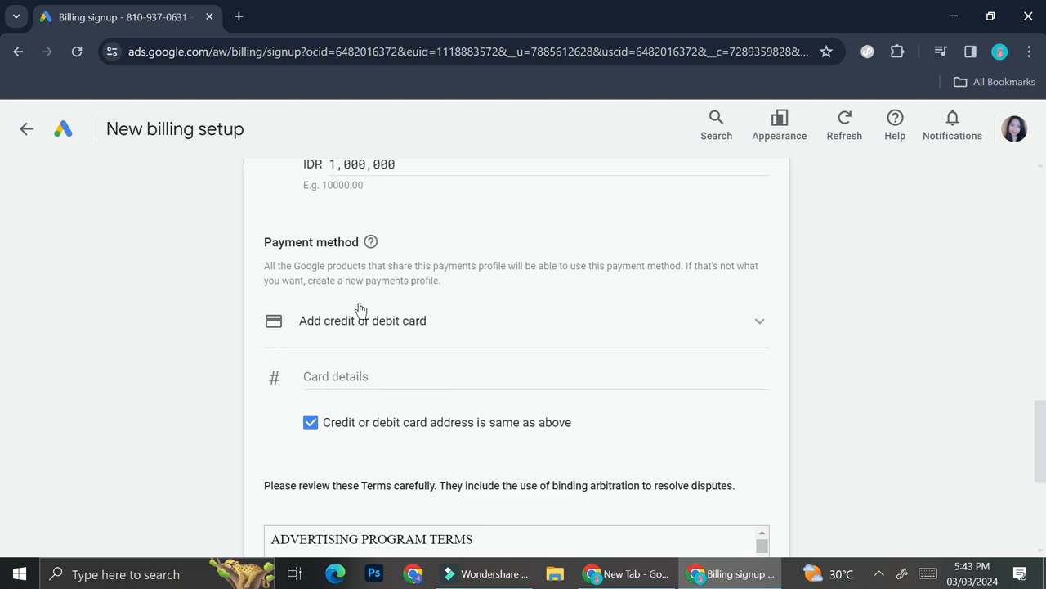
scroll(405, 342, "down", 5)
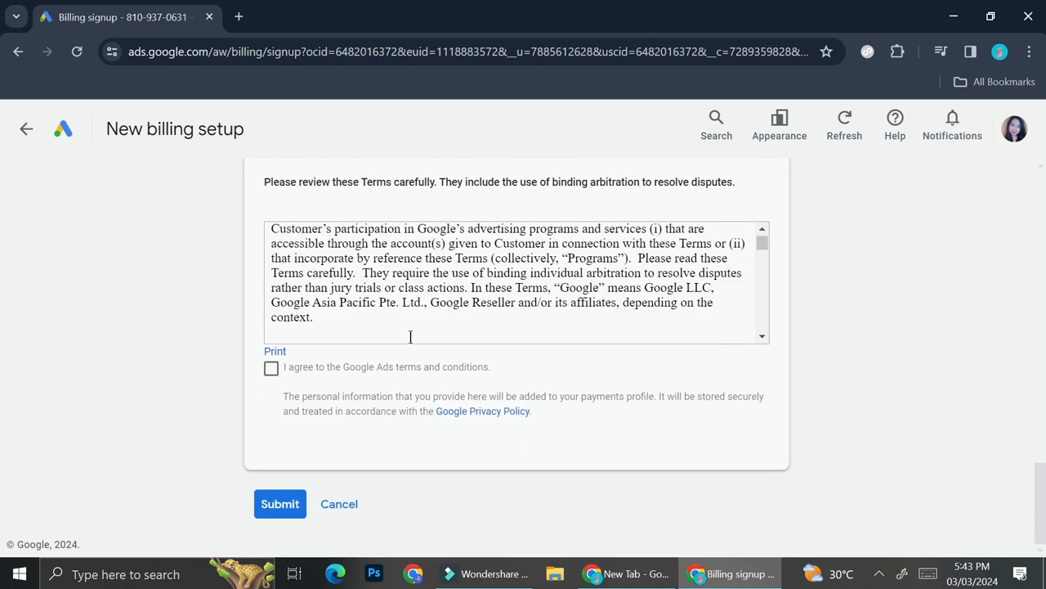
left_click(274, 505)
left_click(271, 404)
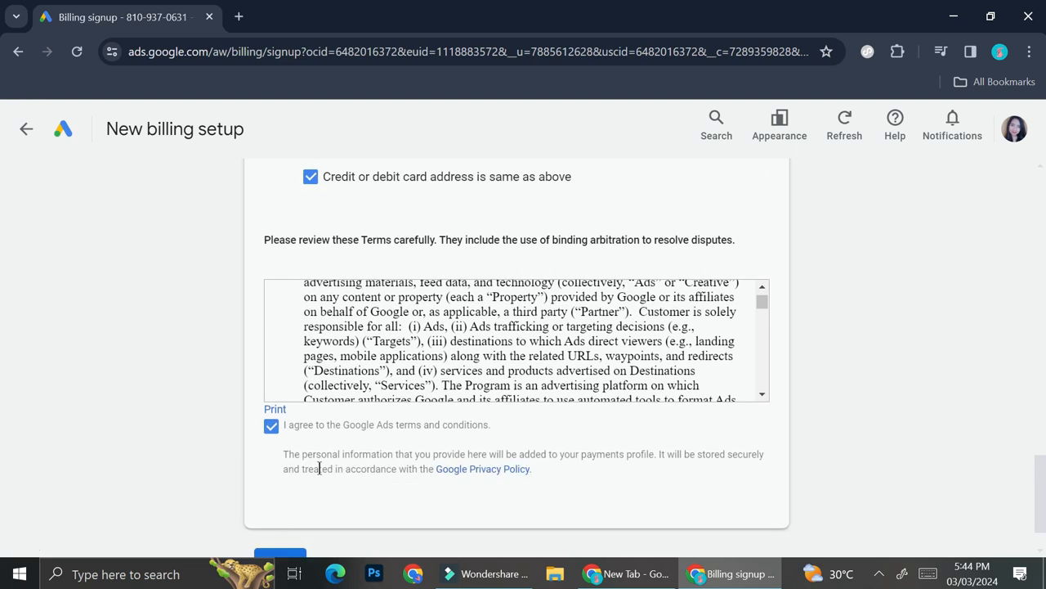
left_click(26, 134)
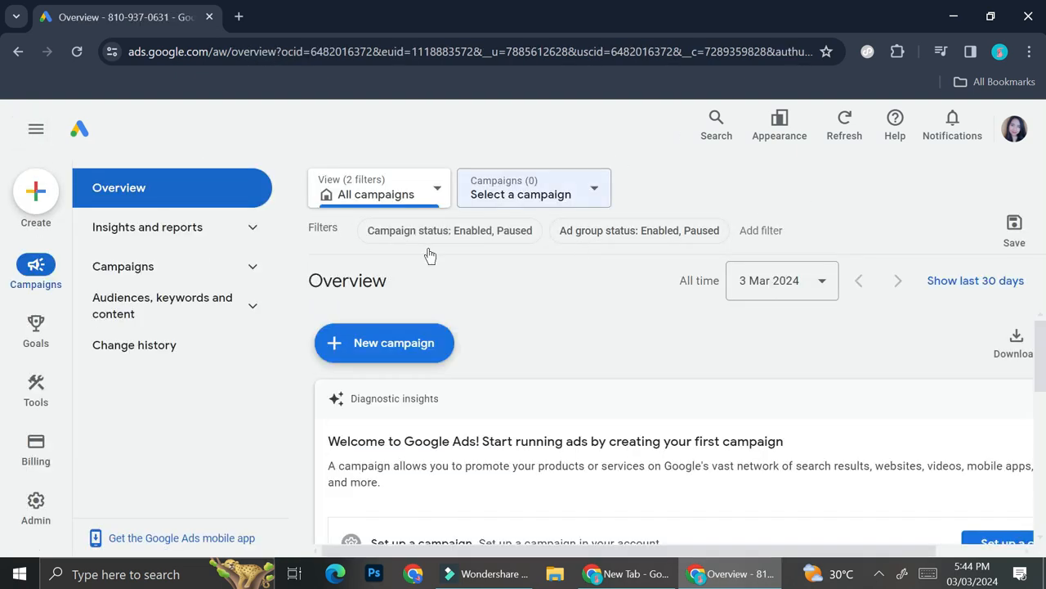
Start a new campaign and choose Website traffic as its objective after comparing the available objectives.
left_click(431, 349)
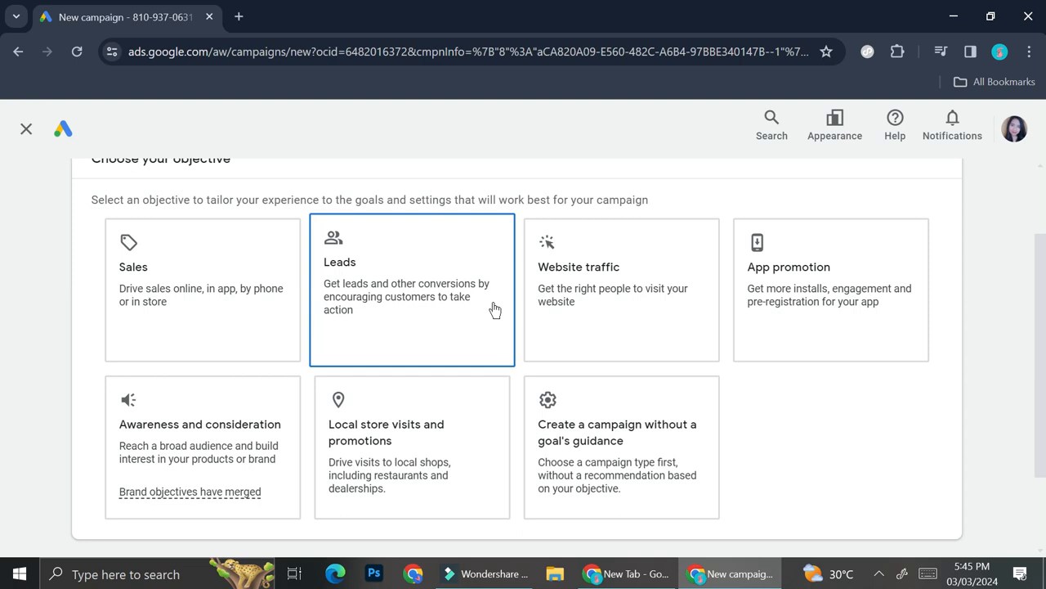
left_click(546, 295)
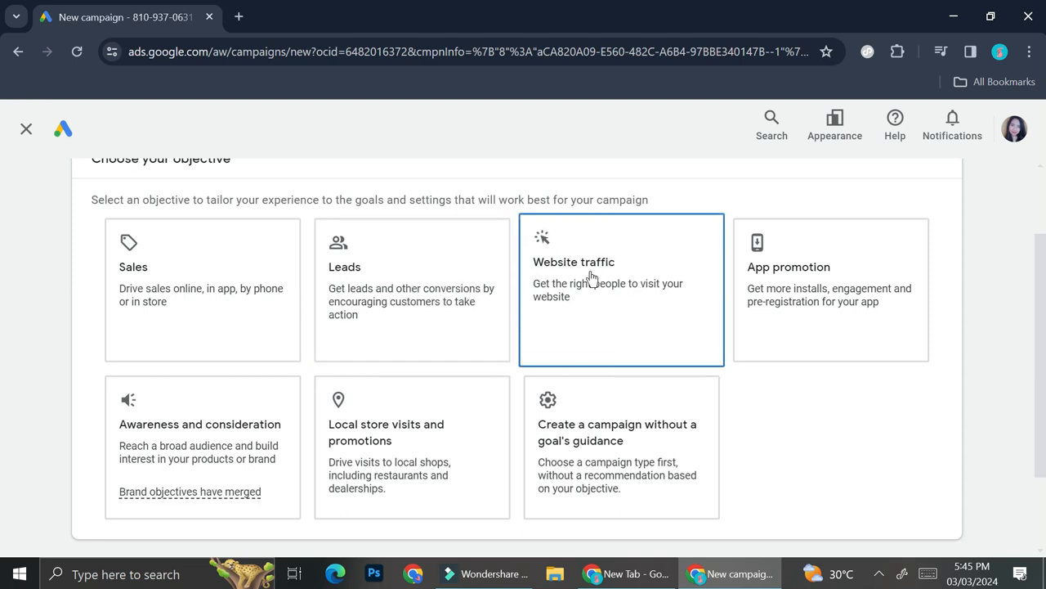
left_click(124, 247)
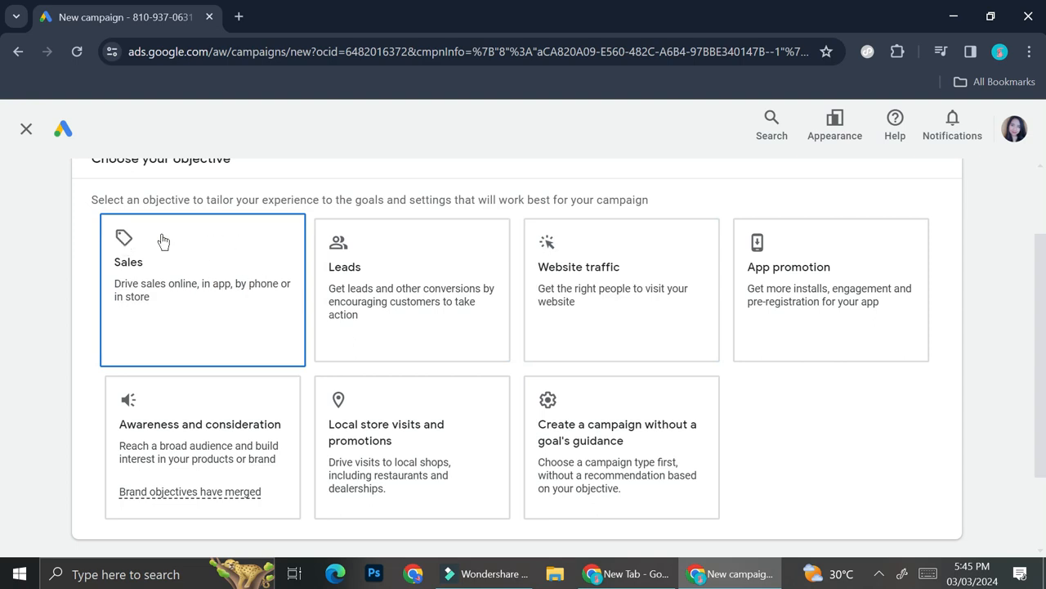
left_click(356, 298)
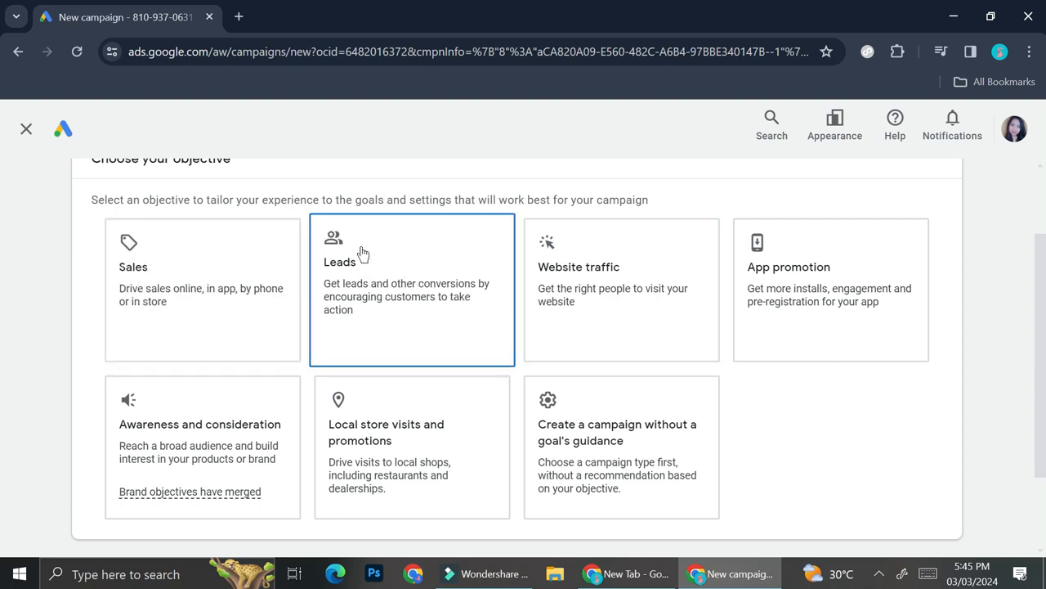
left_click(573, 402)
left_click(894, 310)
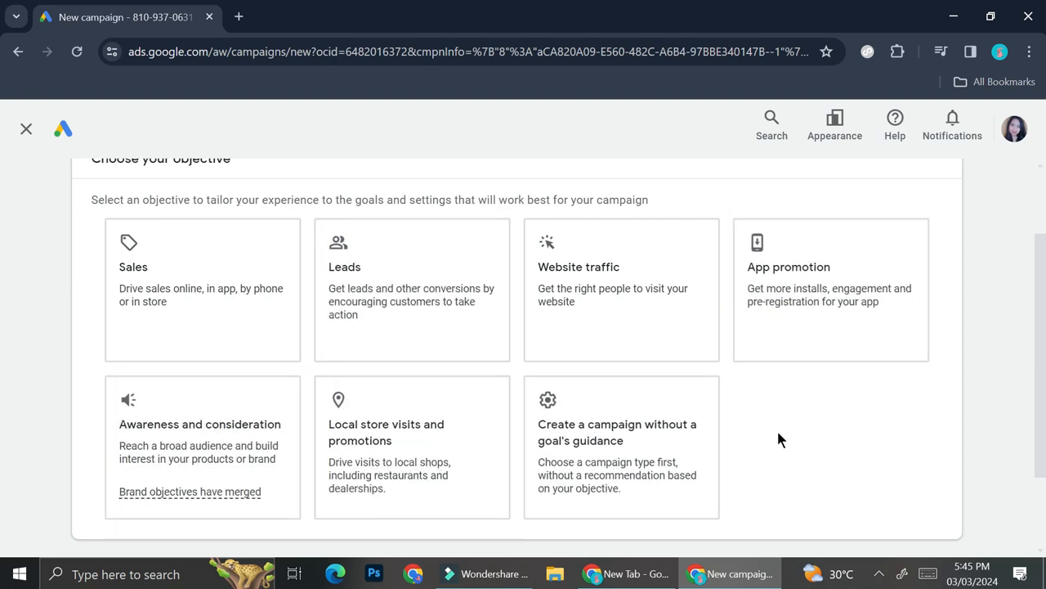
left_click(605, 285)
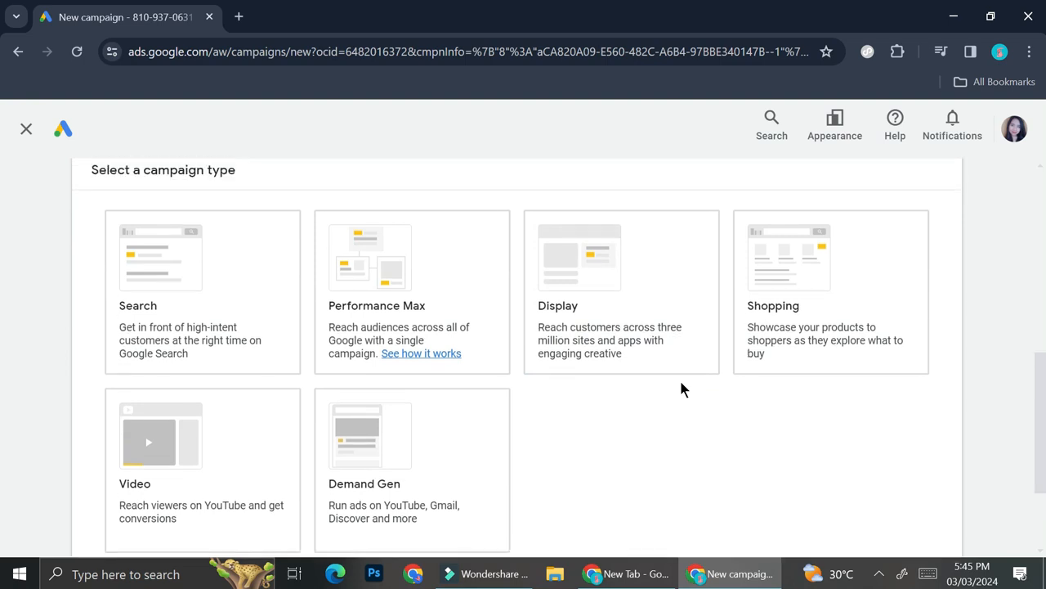
Examine the campaign types offered: Search, Performance Max, Display, Shopping, Video and Demand Gen.
left_click(243, 236)
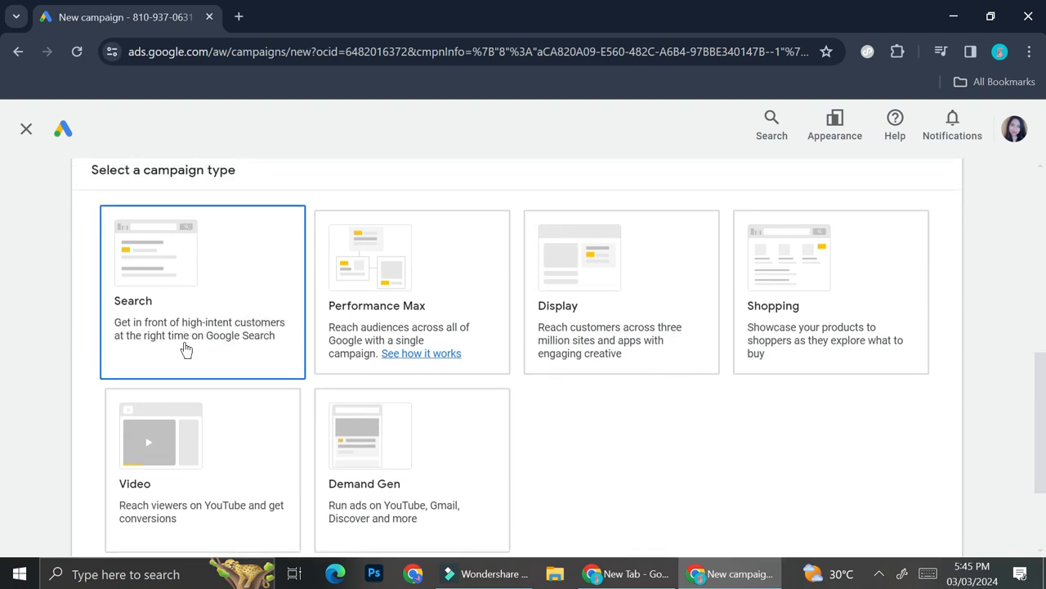
left_click(423, 343)
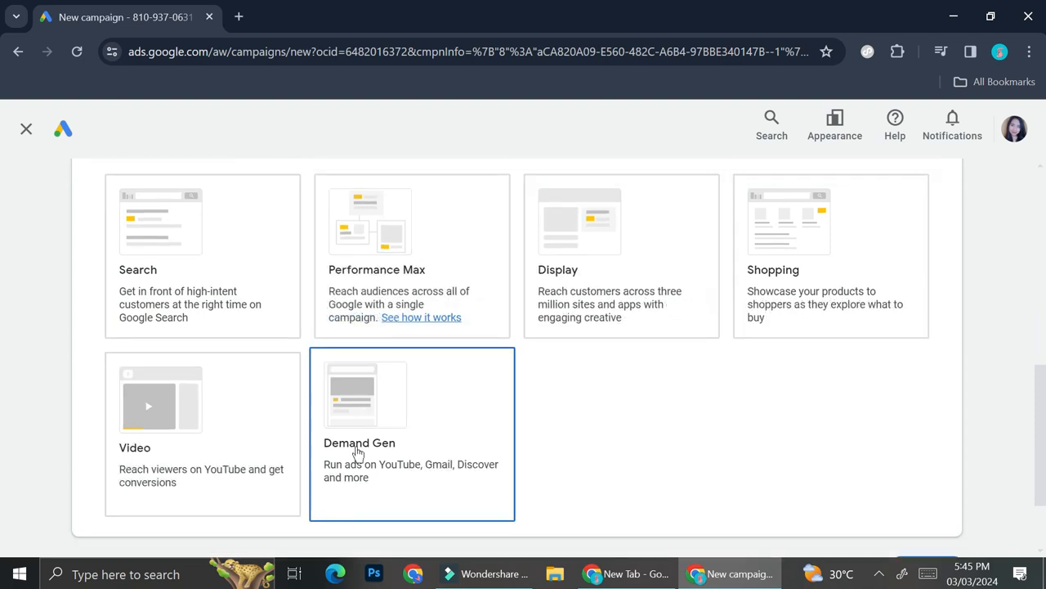
scroll(328, 312, "up", 1)
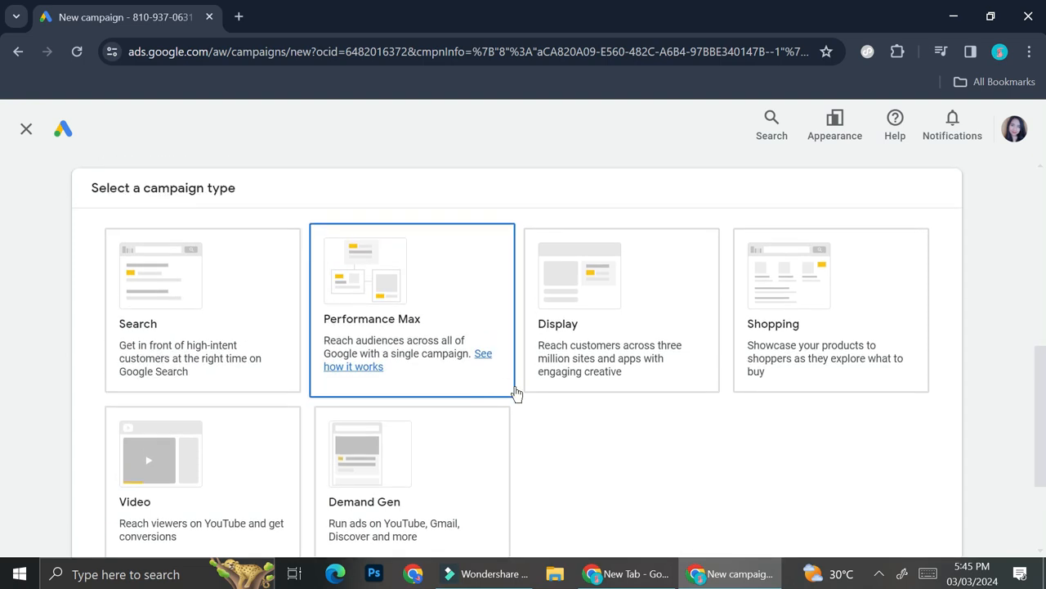
scroll(558, 412, "down", 1)
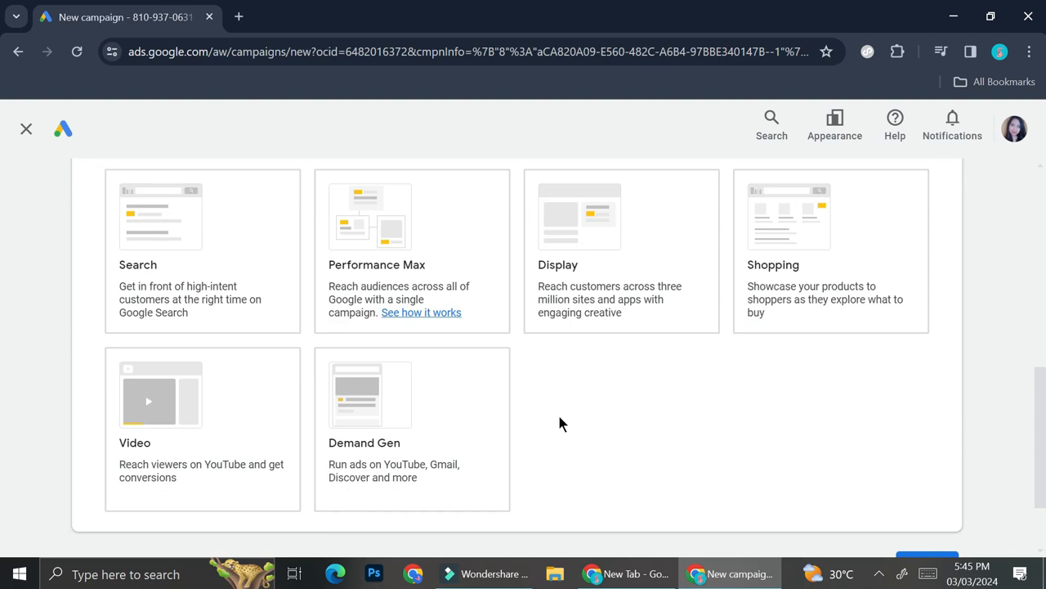
left_click(194, 488)
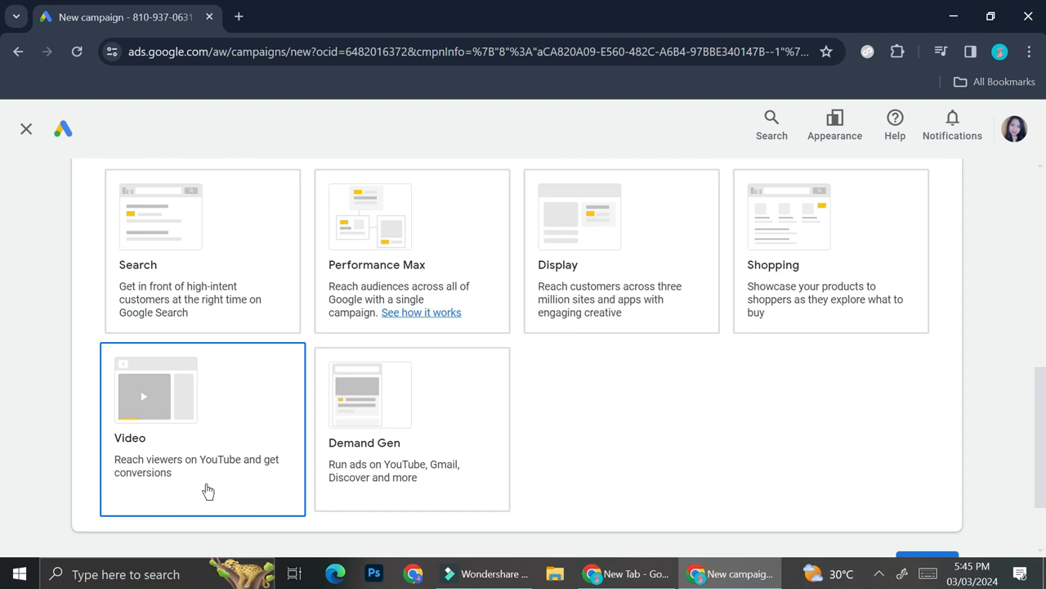
left_click(215, 236)
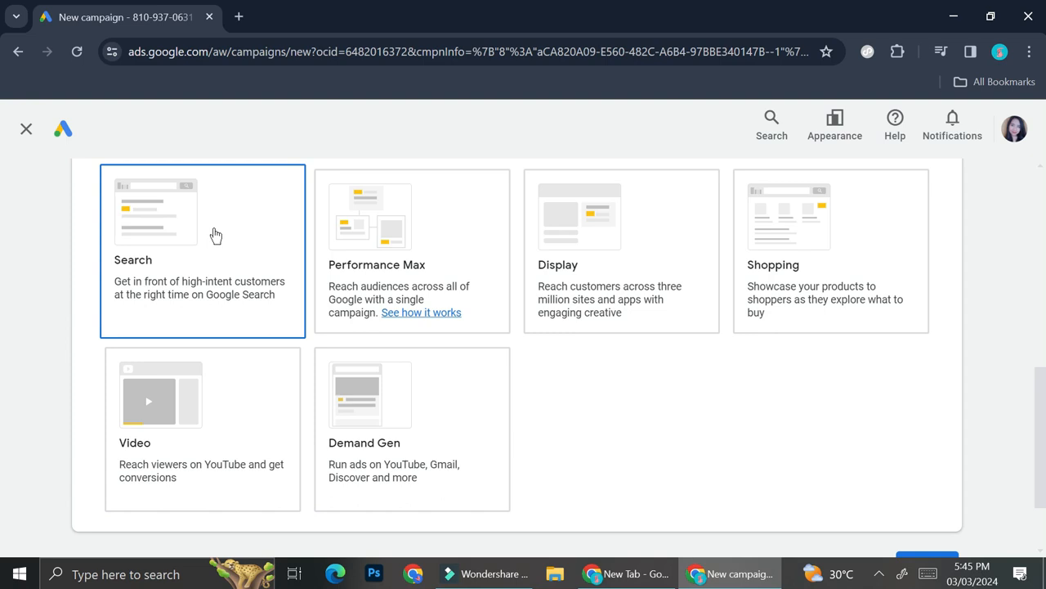
left_click(463, 330)
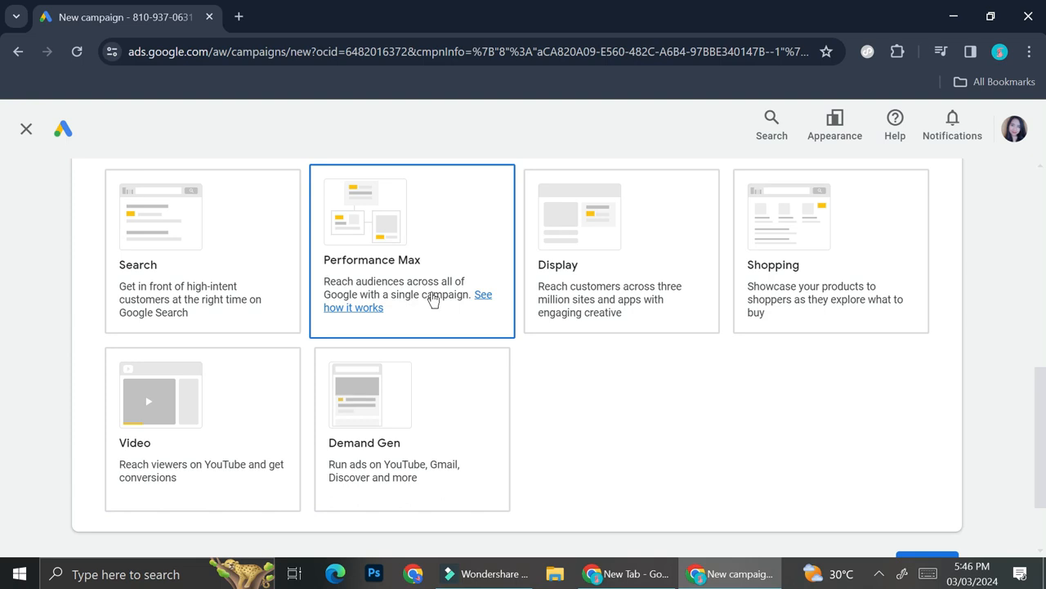
left_click(649, 327)
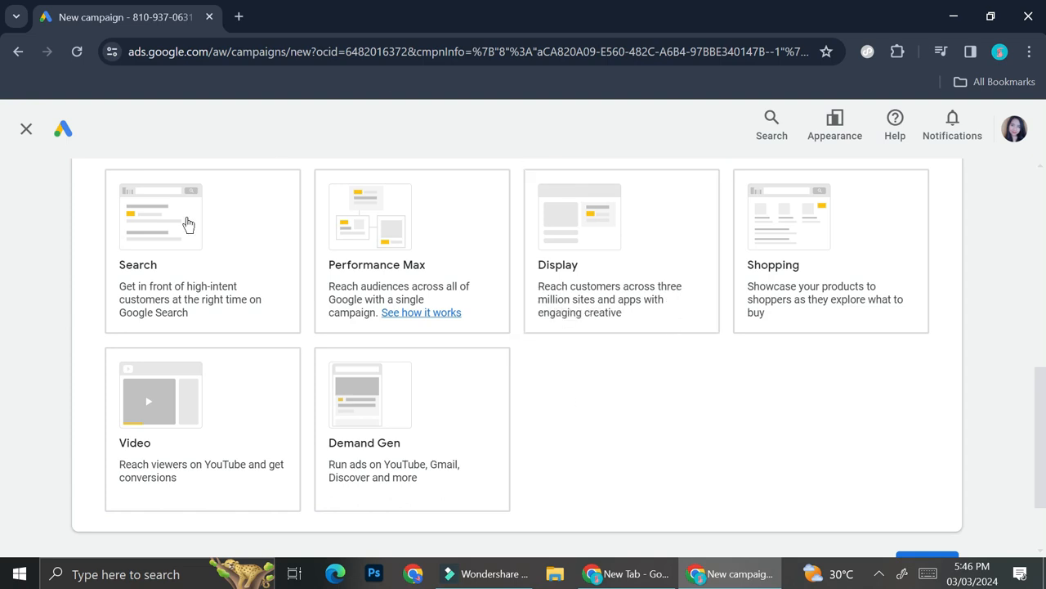
scroll(537, 320, "up", 2)
scroll(537, 320, "down", 2)
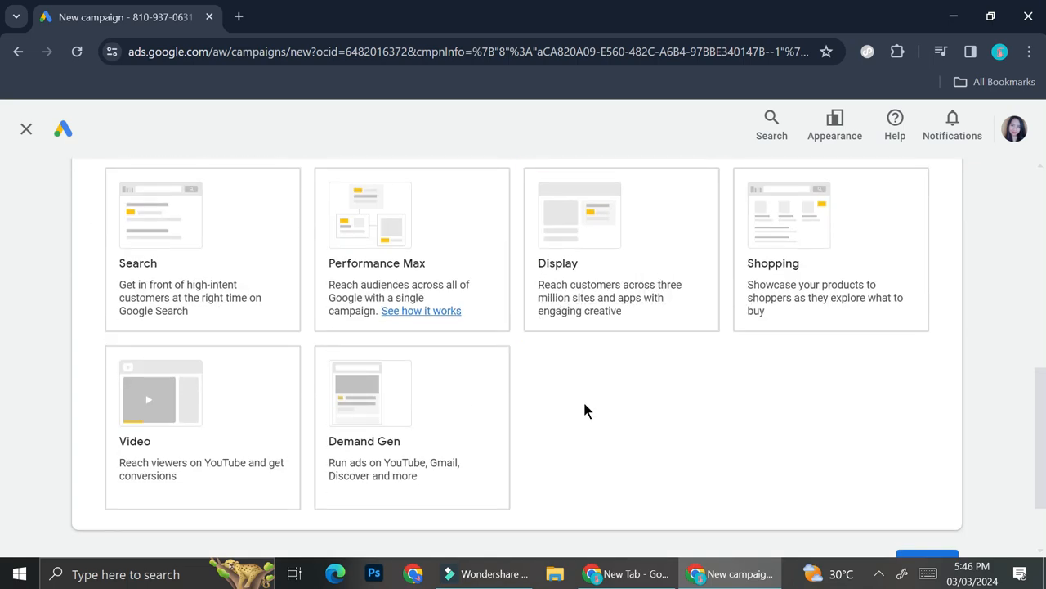
Choose Search as the campaign type and look over the business website, conversion goal and campaign name settings.
left_click(217, 196)
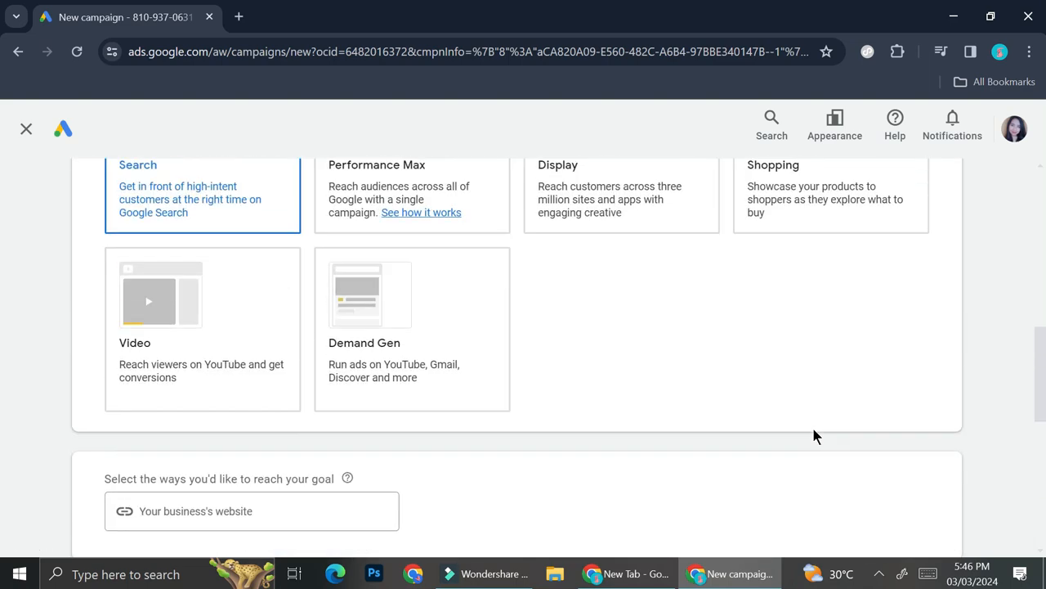
left_click(292, 421)
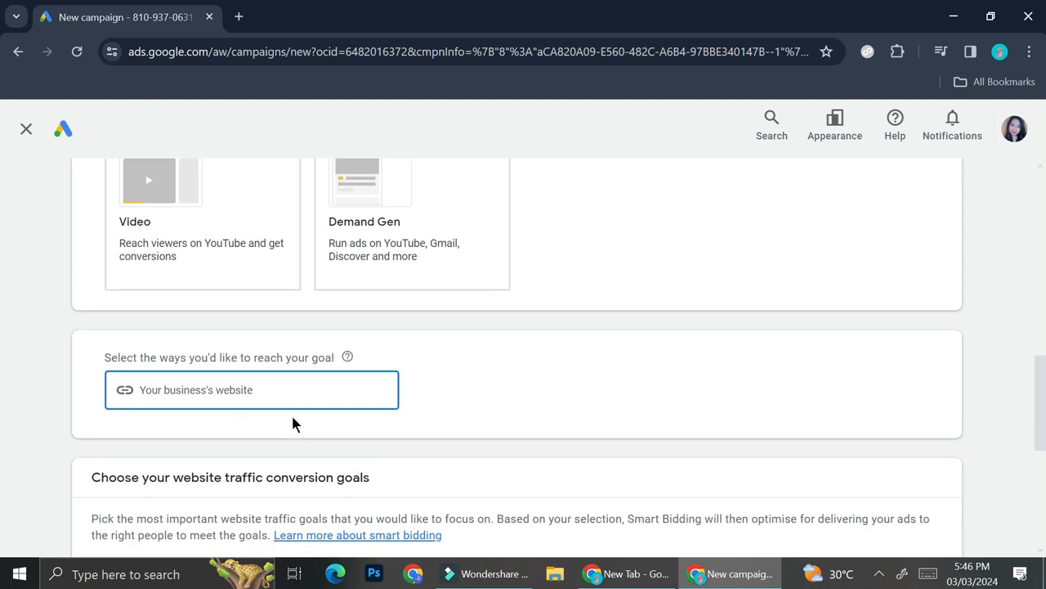
scroll(444, 420, "down", 4)
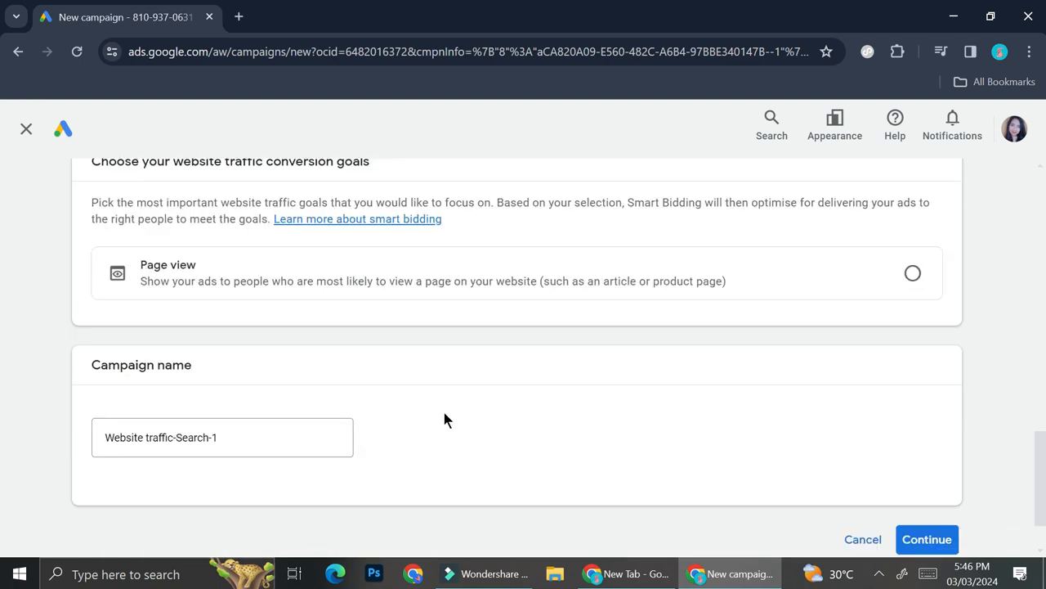
Select Page view as the conversion goal, name the campaign "Website traffic-Test 1", and continue to the bidding settings.
left_click(617, 283)
scroll(339, 400, "down", 2)
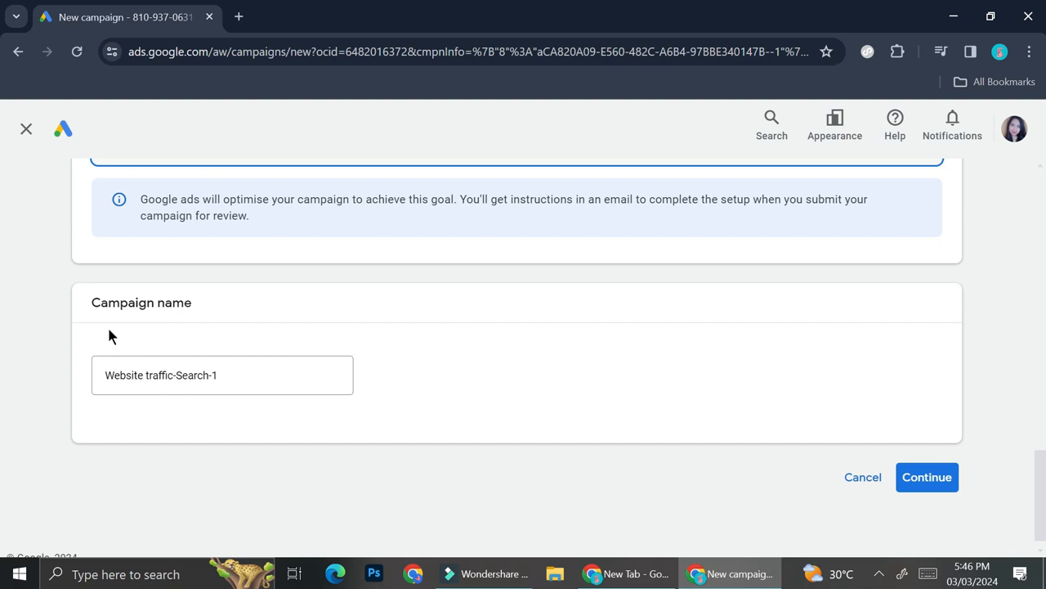
left_click_drag(219, 375, 177, 381)
type("Test 1")
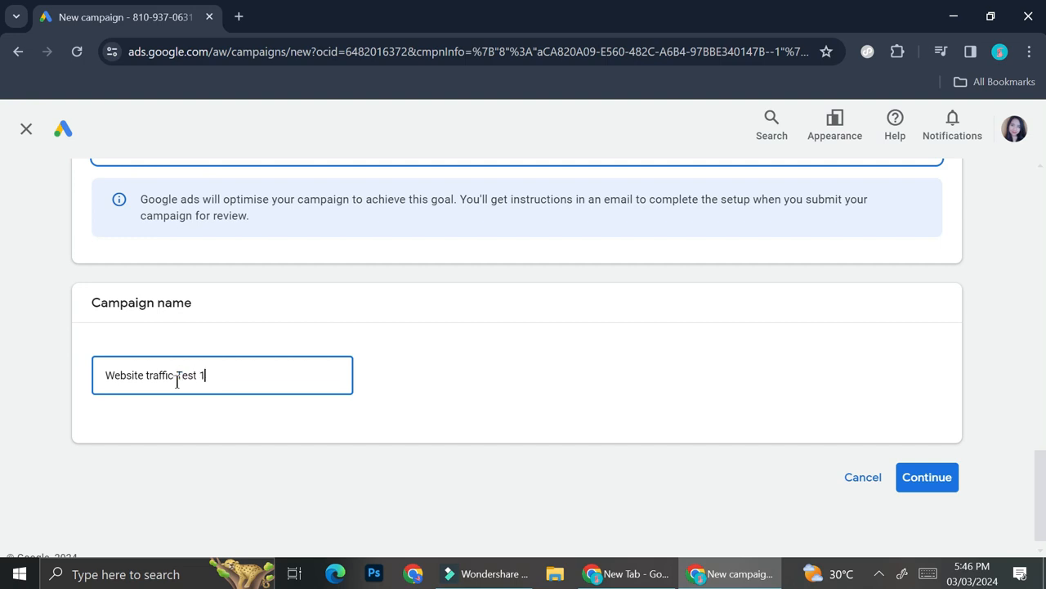
left_click(956, 482)
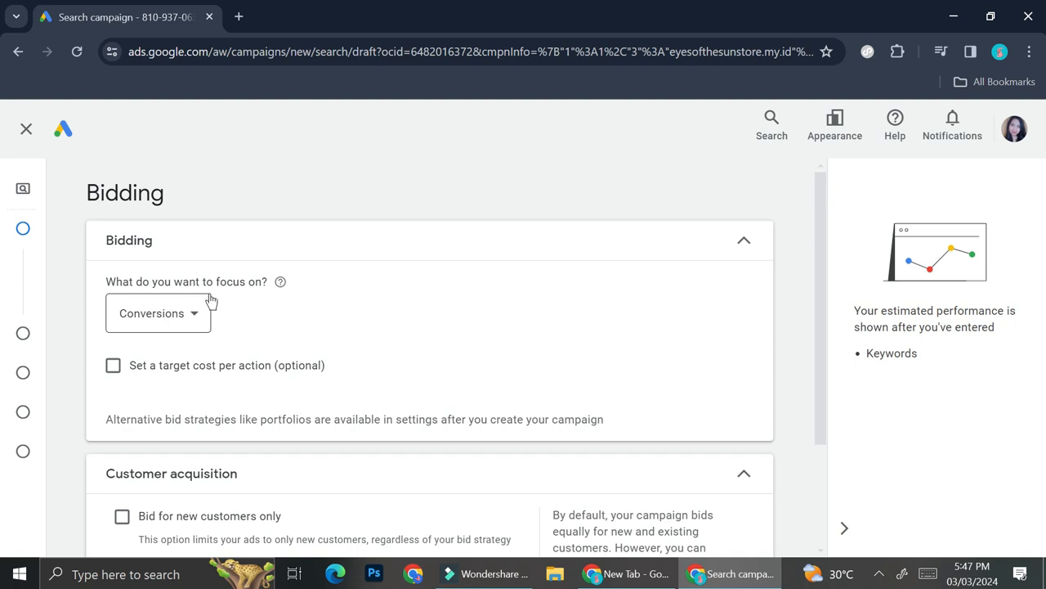
Choose Conversions as the bidding focus without limiting bids to new customers, and continue to the campaign settings.
left_click(194, 315)
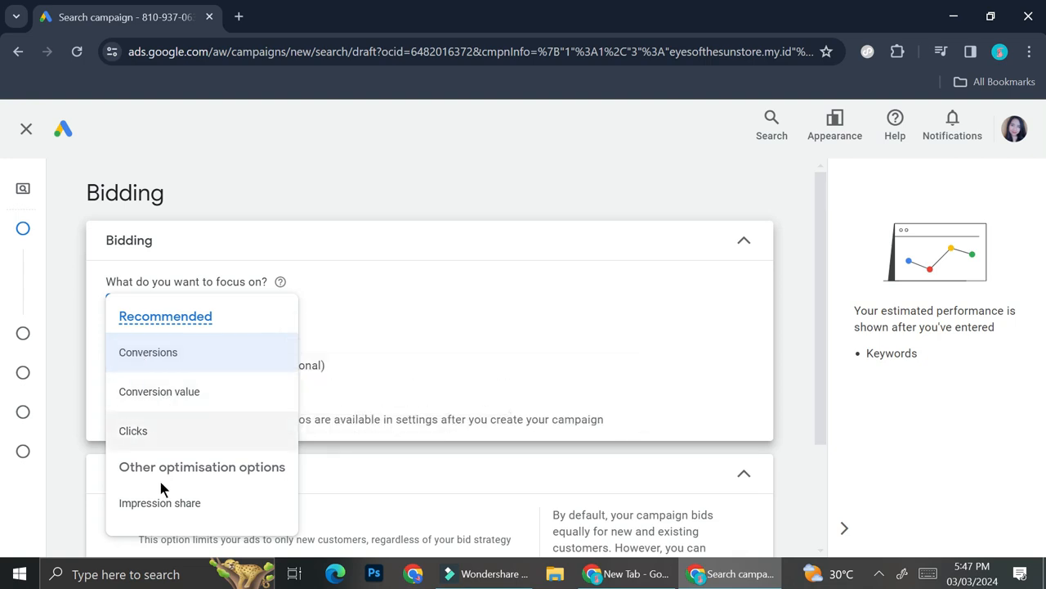
left_click(161, 364)
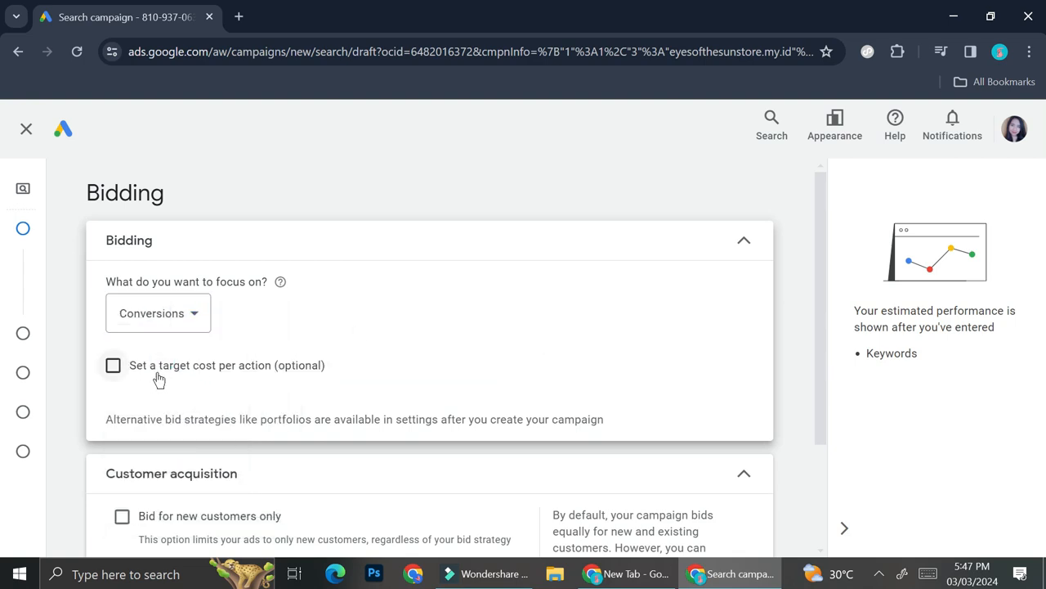
scroll(224, 385, "down", 1)
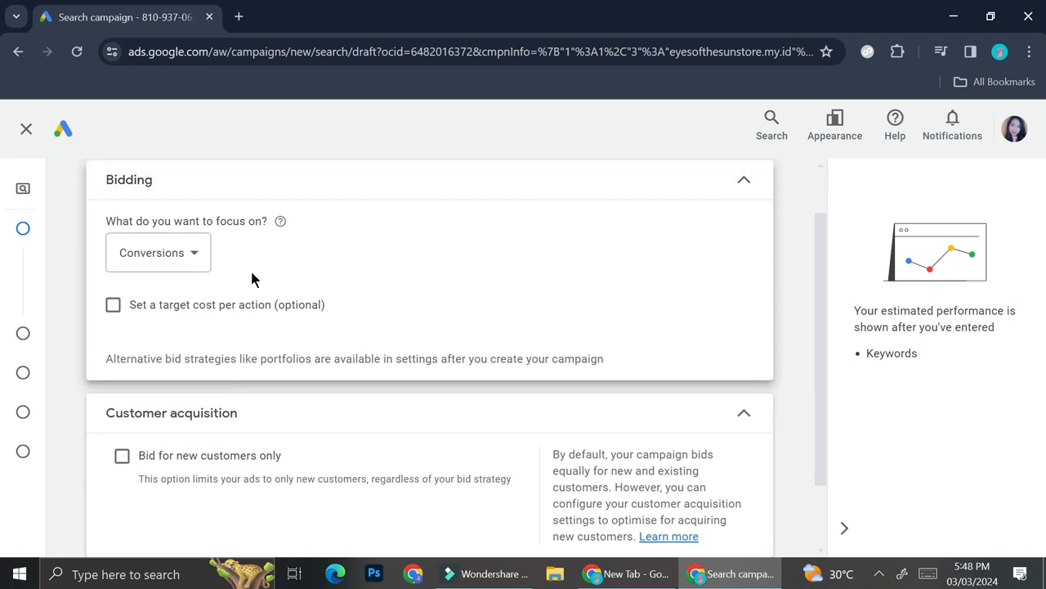
scroll(303, 278, "down", 1)
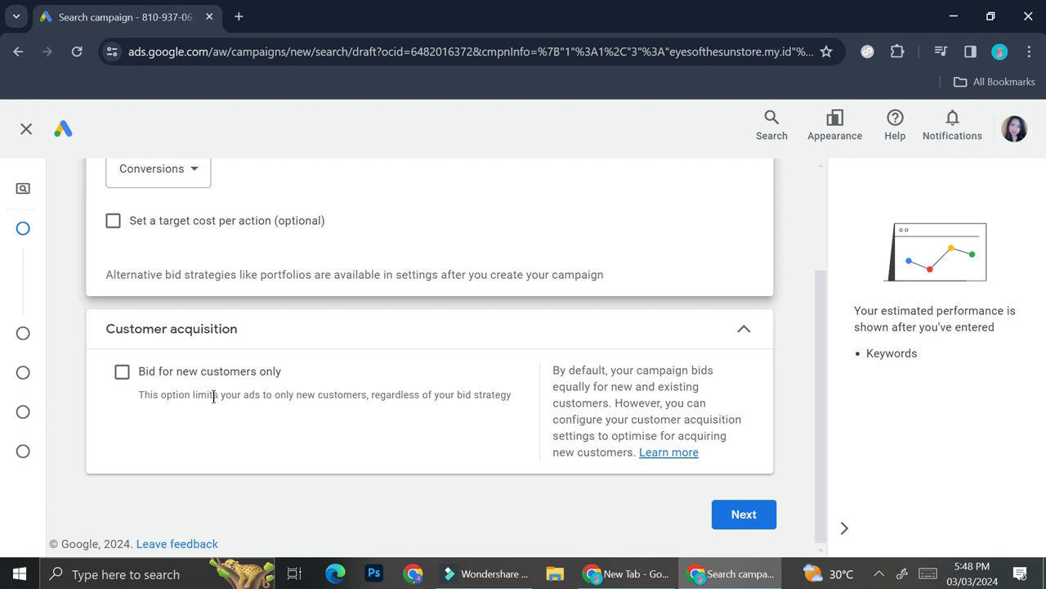
left_click(131, 373)
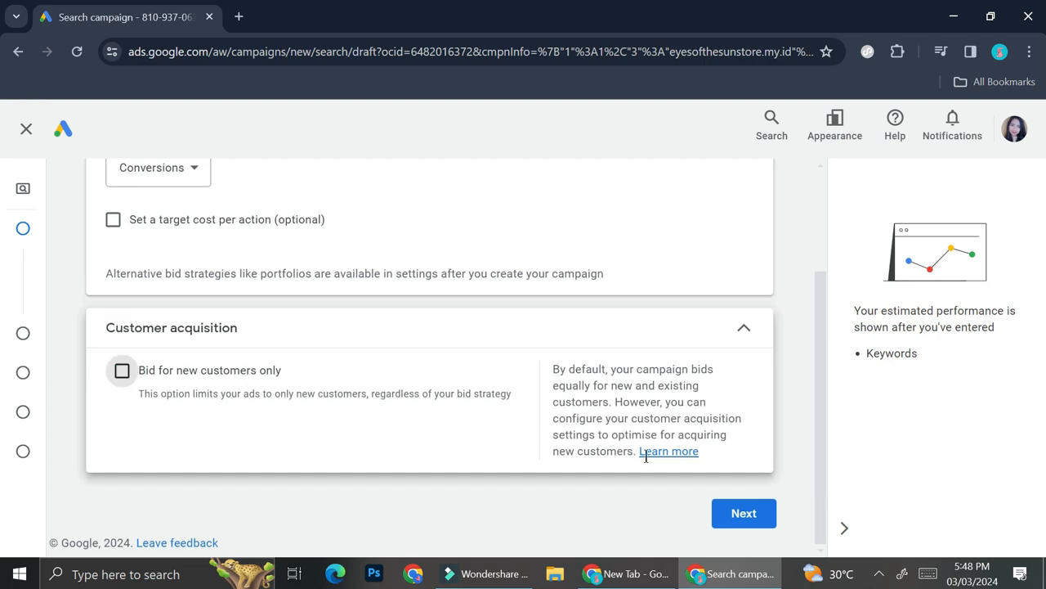
left_click(731, 511)
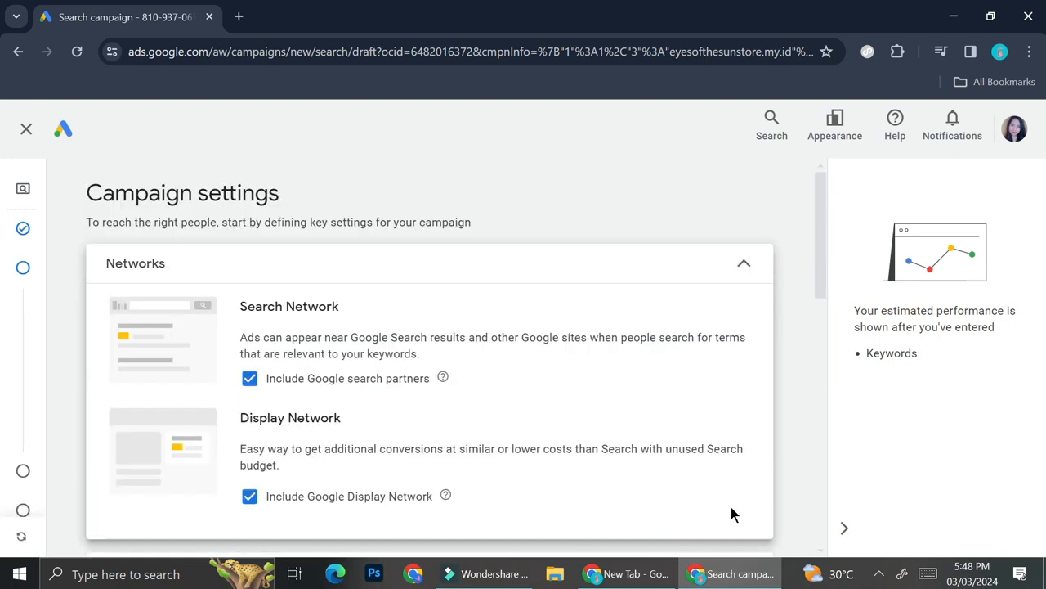
Look over the Search and Display network options, and set the targeted location to Indonesia.
scroll(485, 464, "down", 1)
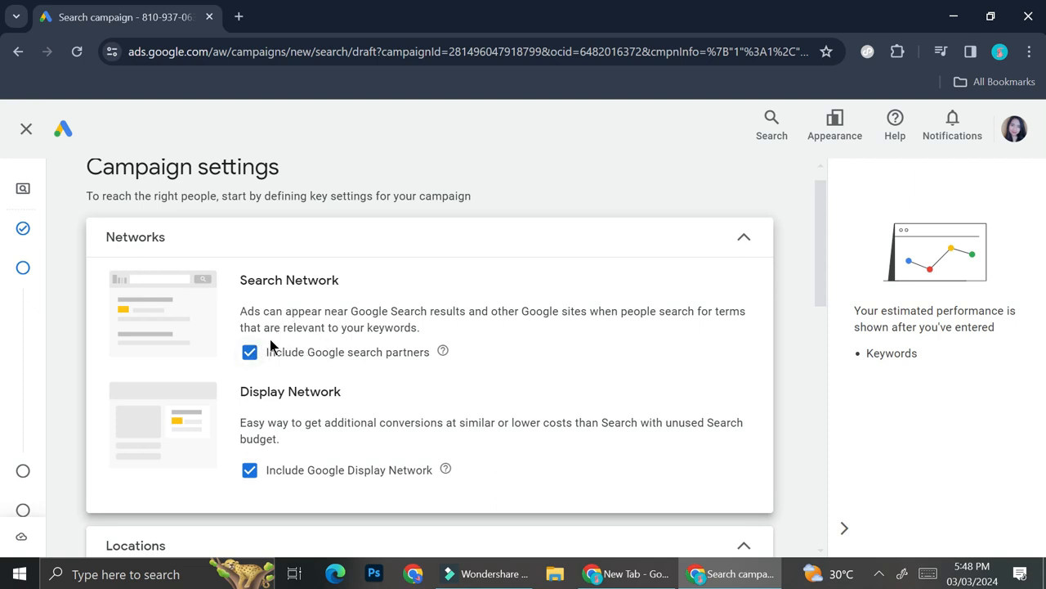
scroll(294, 419, "down", 3)
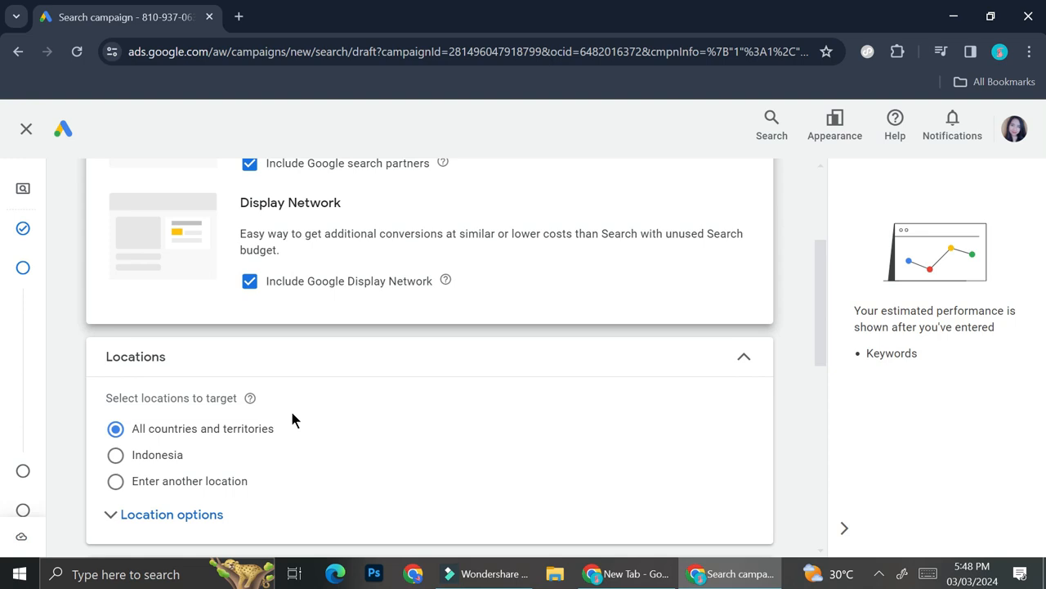
left_click(206, 438)
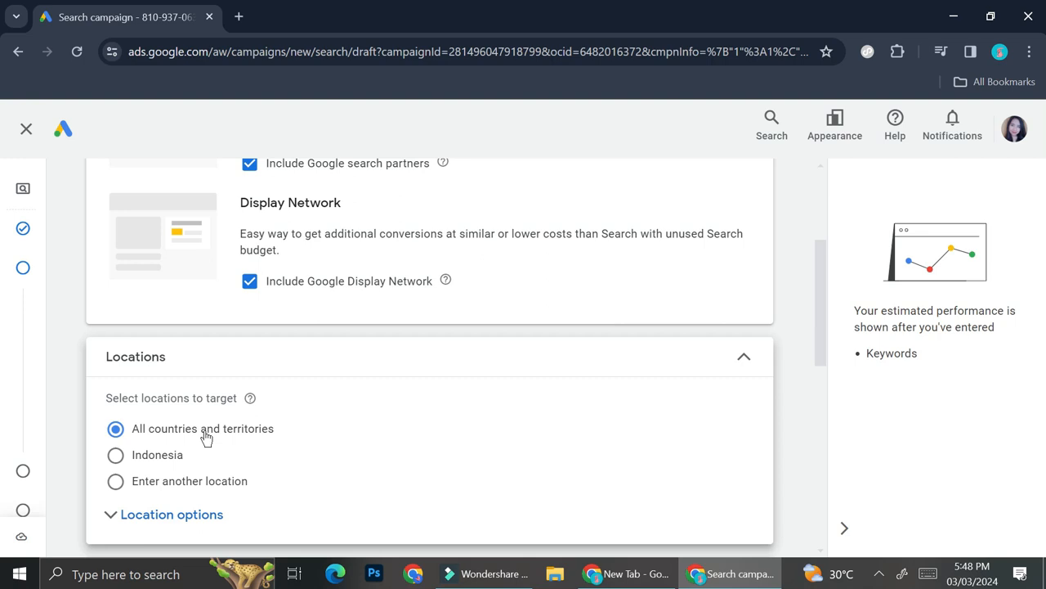
scroll(262, 433, "down", 1)
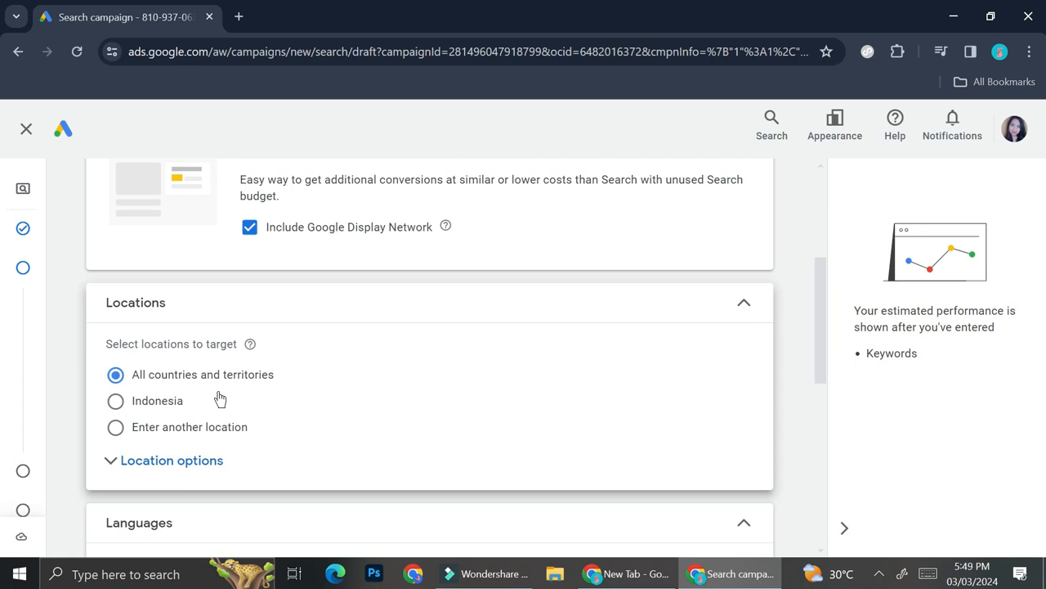
left_click(149, 401)
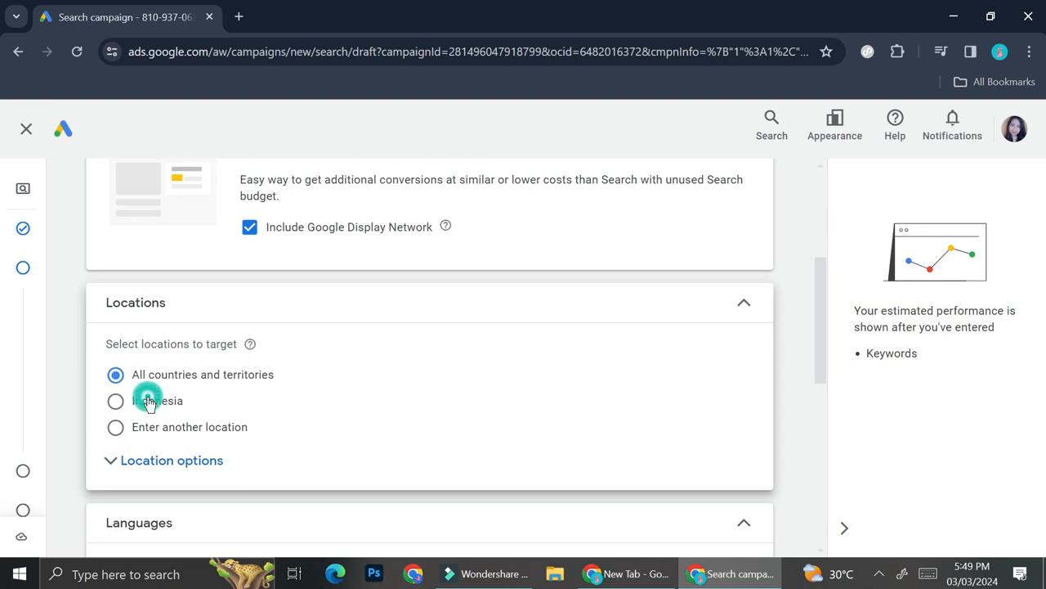
Add Indonesian to the languages that the campaign's customers speak.
scroll(255, 404, "down", 3)
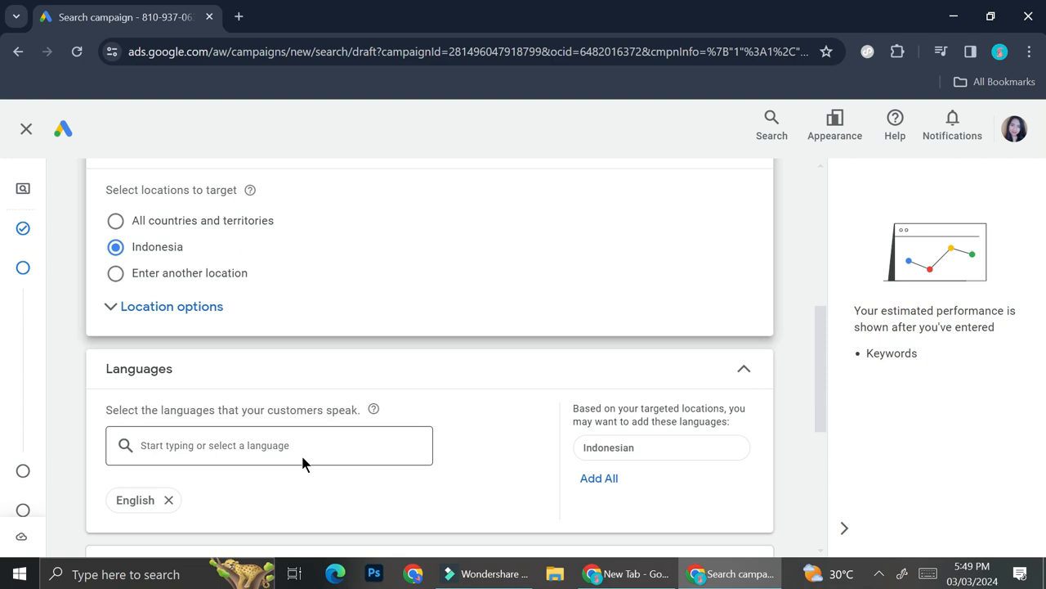
left_click(247, 446)
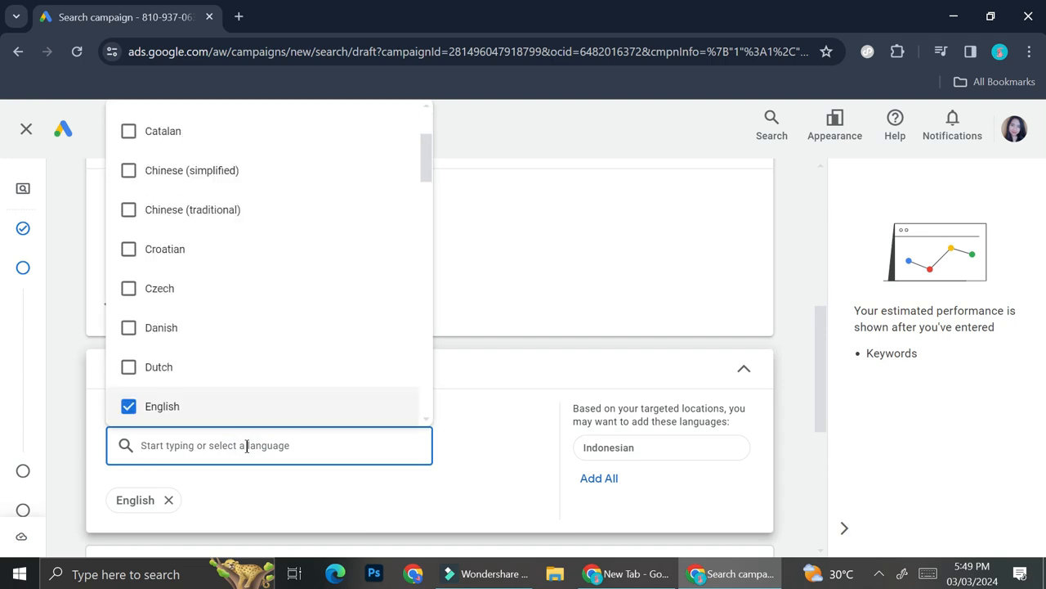
type("indonesi")
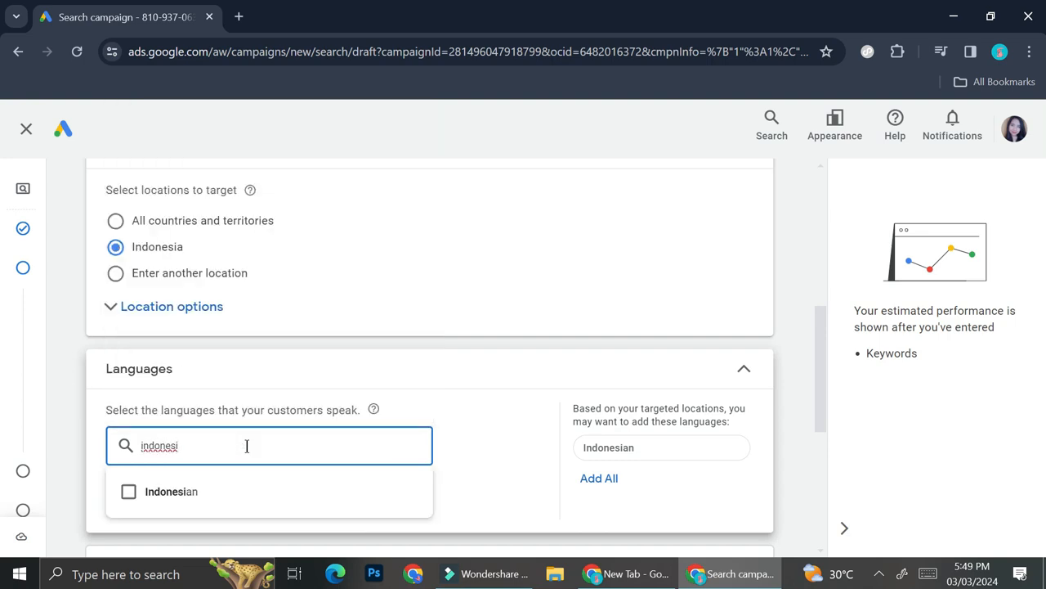
left_click(197, 502)
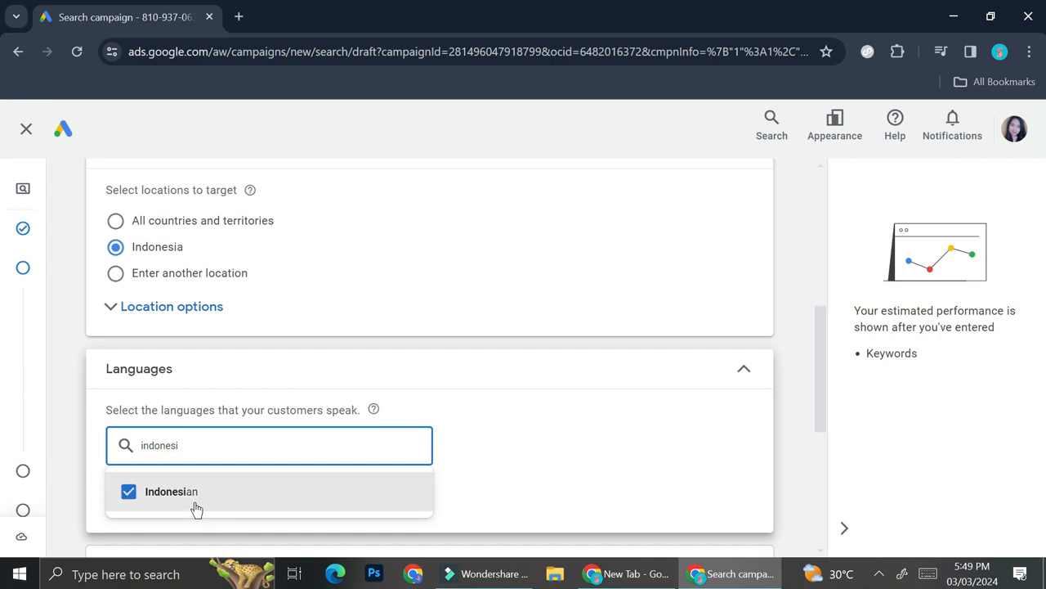
left_click(490, 451)
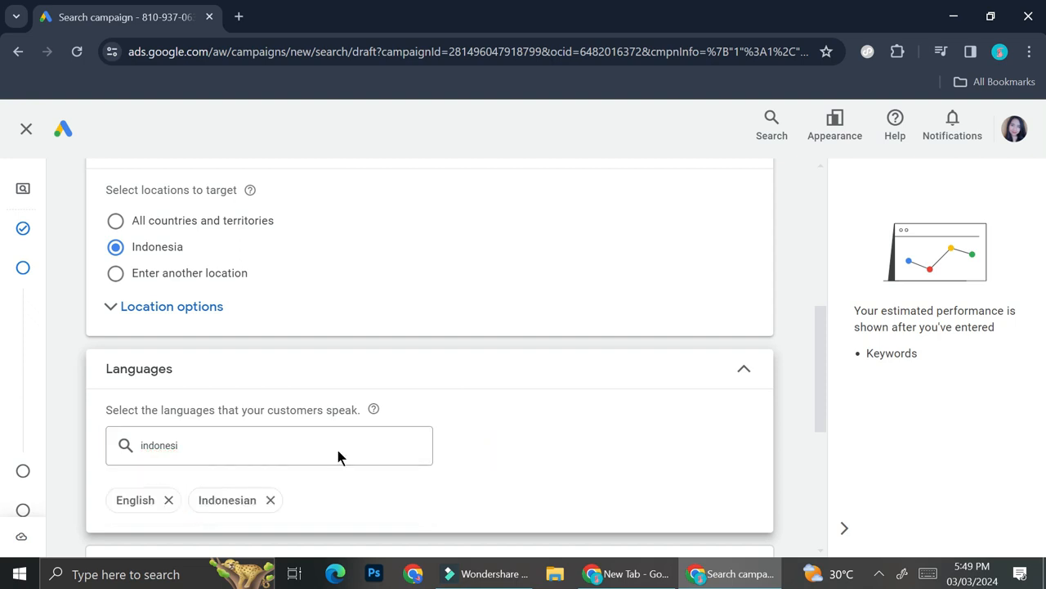
Look over the optional audience segments and broad match keyword settings, and continue to the ad group's keywords.
scroll(404, 434, "down", 2)
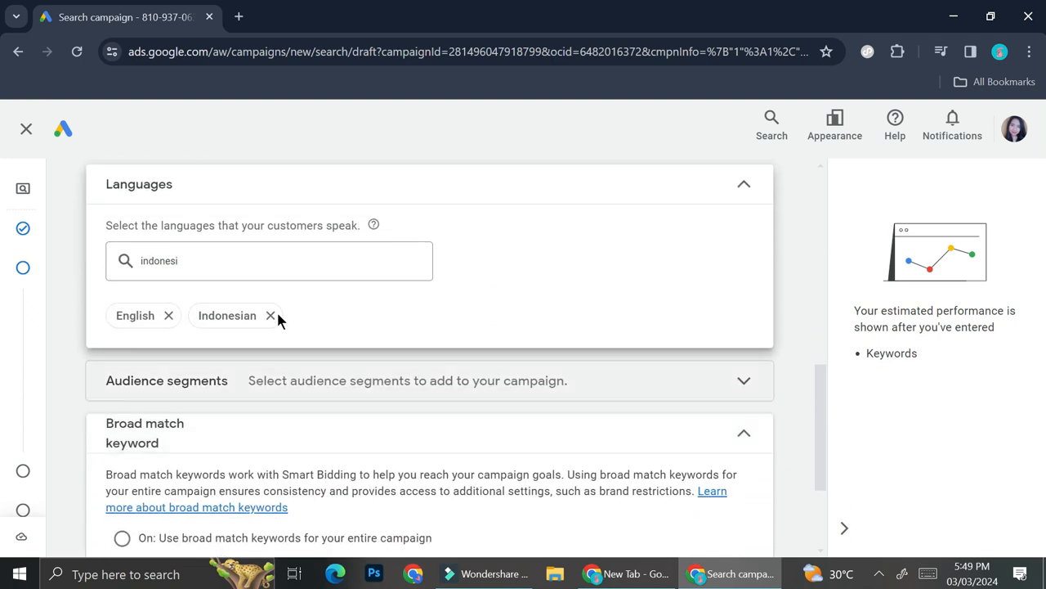
scroll(379, 407, "down", 1)
left_click(499, 270)
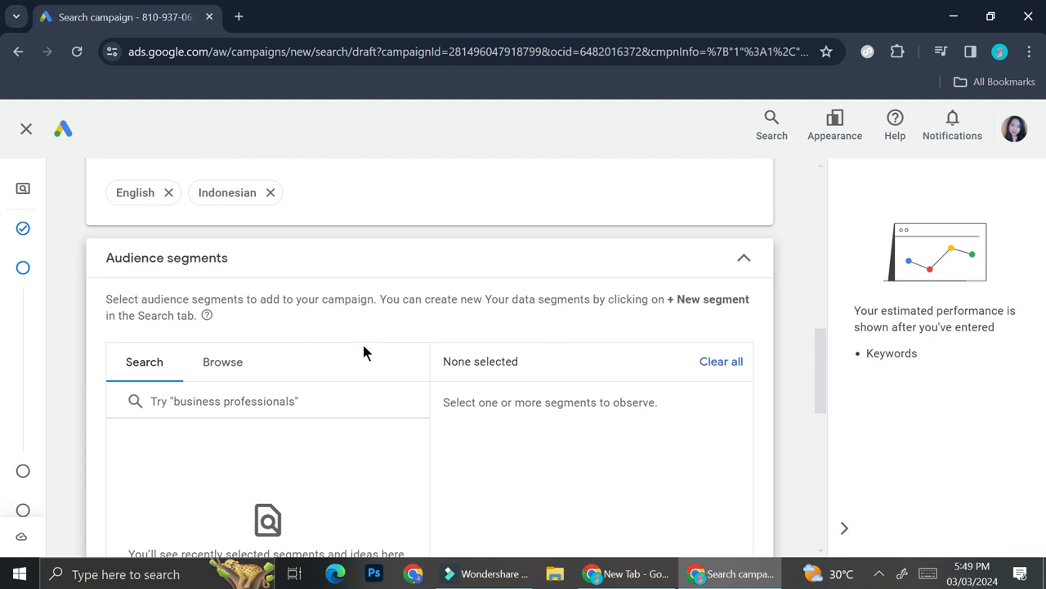
scroll(363, 352, "down", 1)
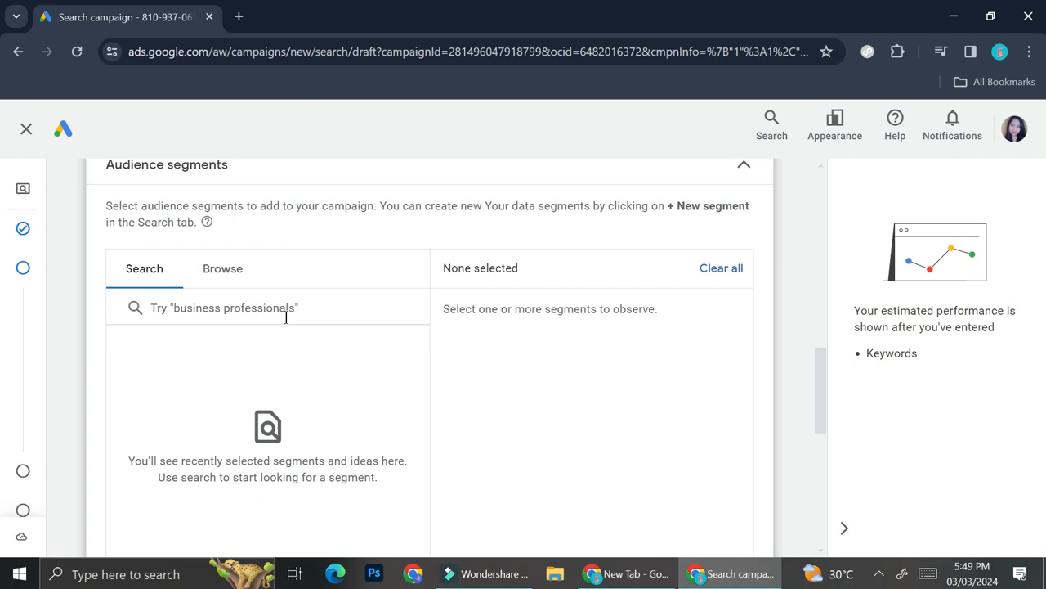
scroll(286, 317, "up", 1)
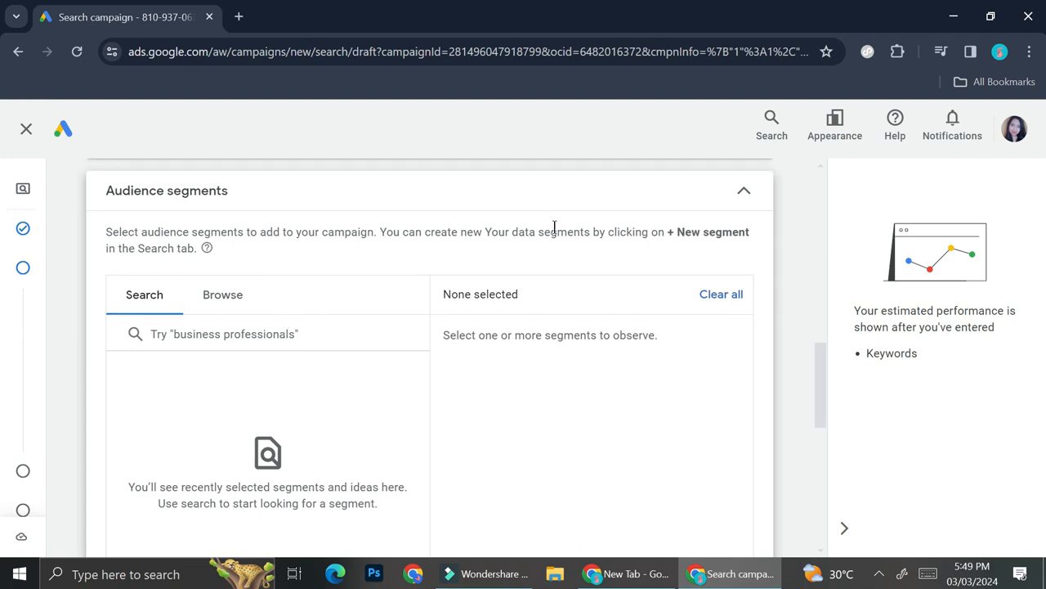
left_click(740, 204)
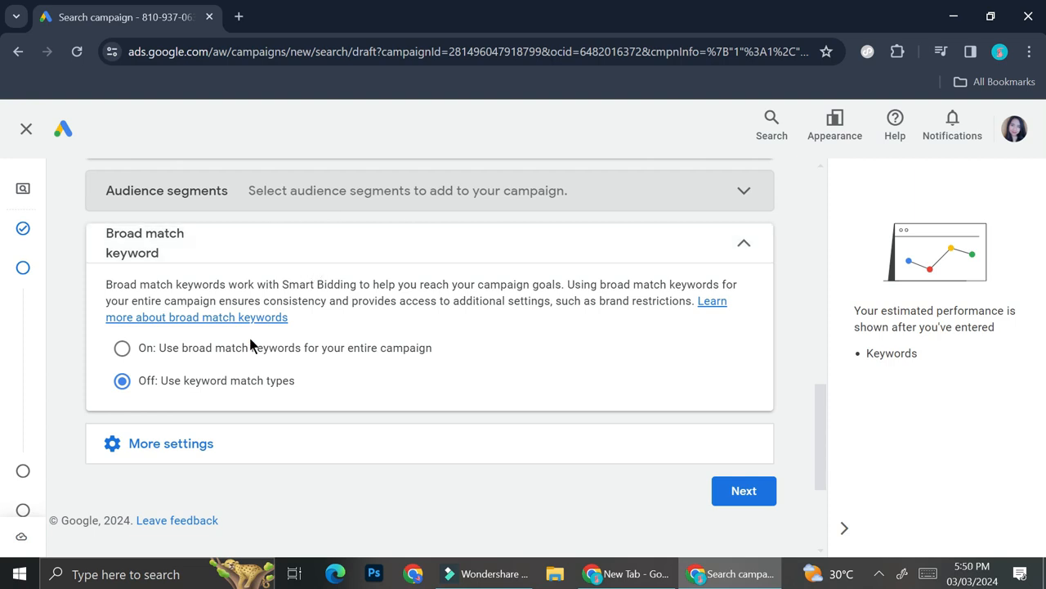
scroll(340, 432, "down", 1)
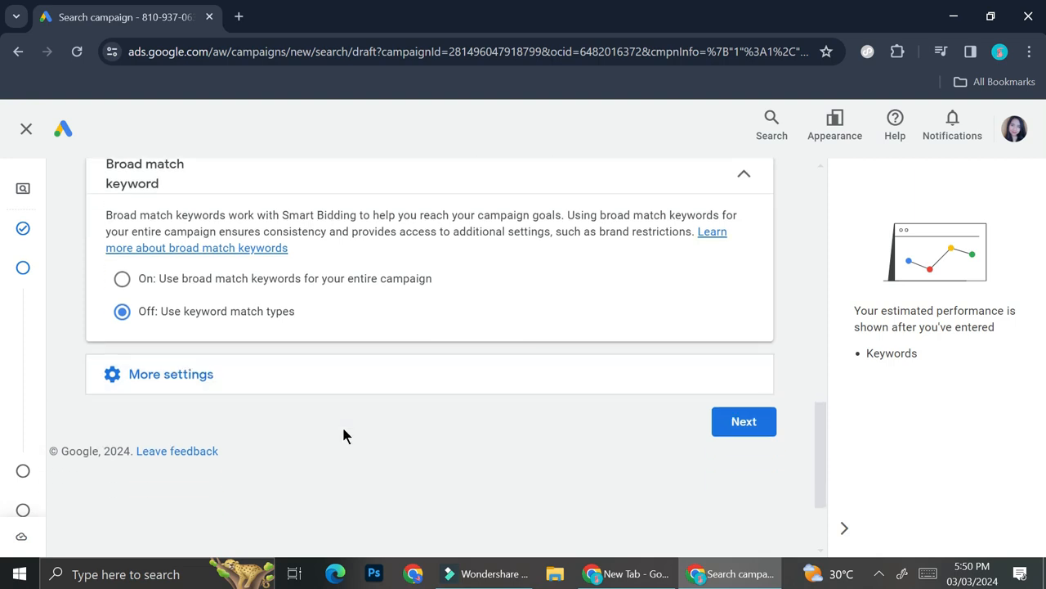
left_click(718, 421)
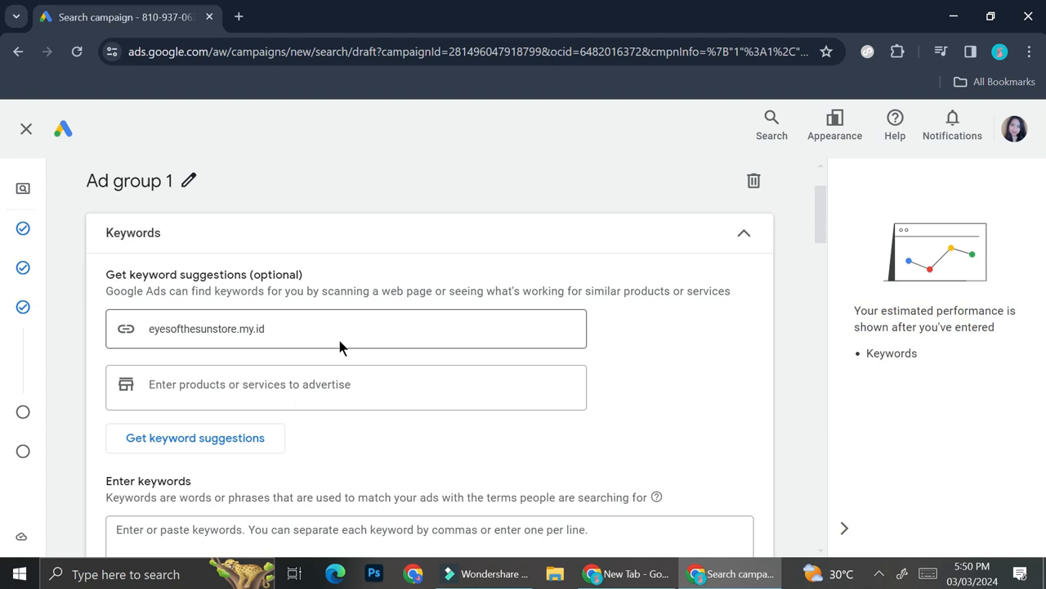
Enter "jewelry and clothing" as the products or services to advertise for keyword suggestions.
scroll(339, 344, "down", 1)
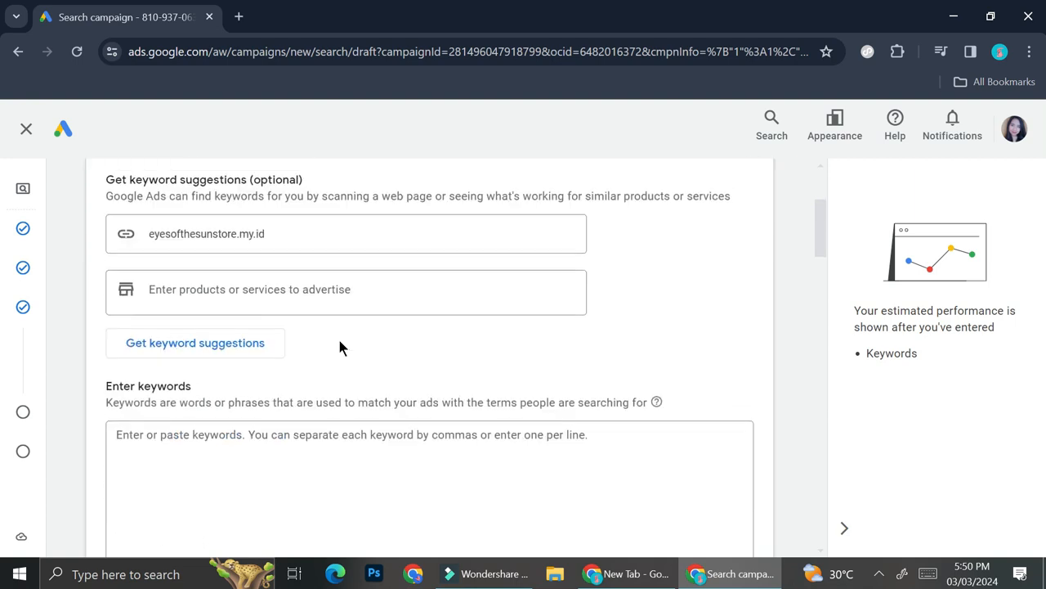
scroll(270, 351, "up", 1)
left_click(247, 354)
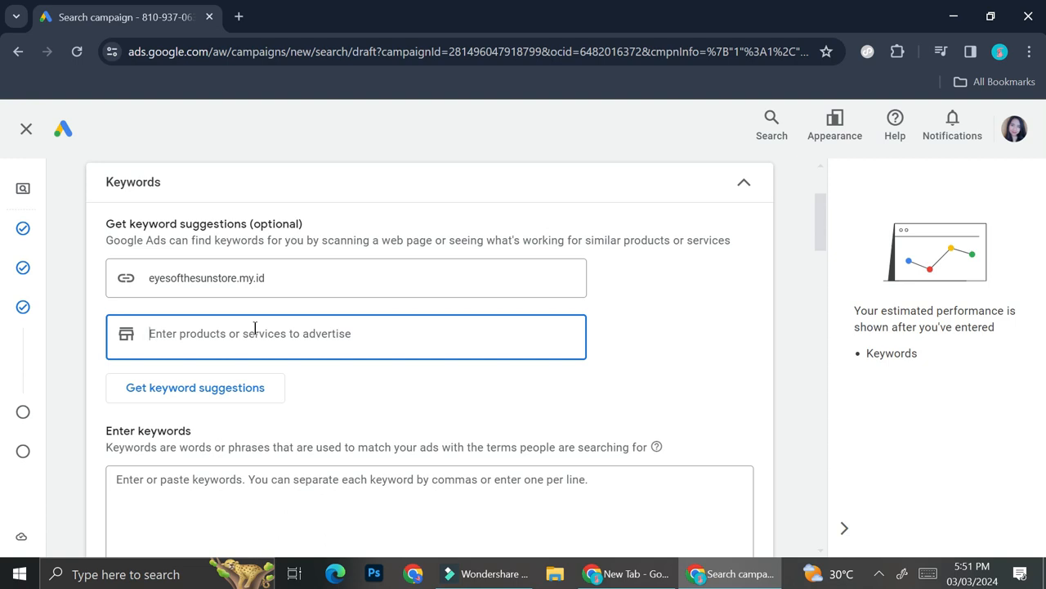
type("jewelry")
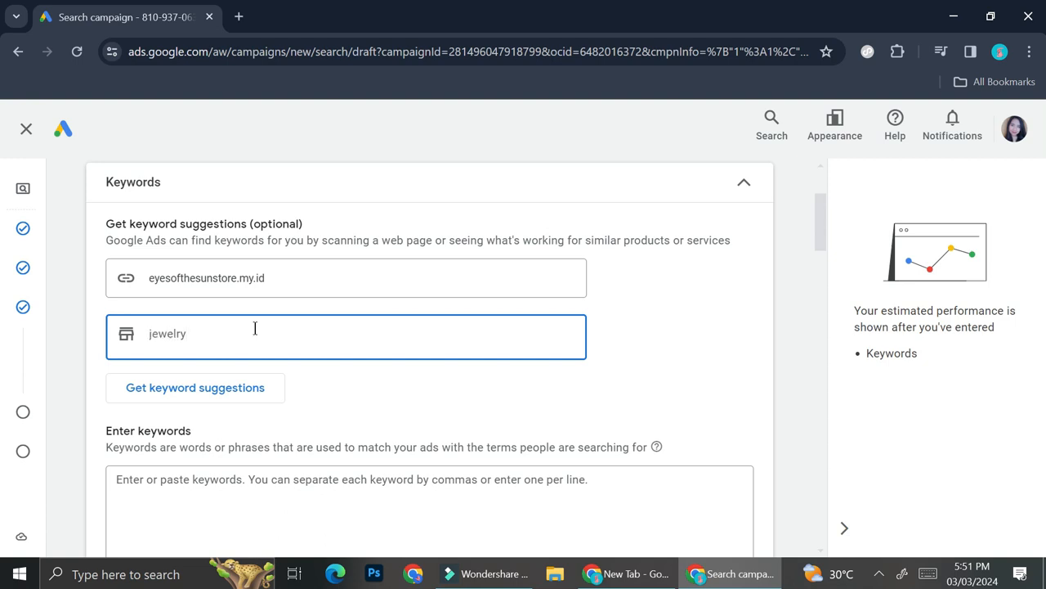
type(" and clothing")
scroll(301, 392, "down", 1)
Enter jewelry, clothing and accessory as the ad group's keywords, one per line, and look over the Ads section.
left_click(301, 392)
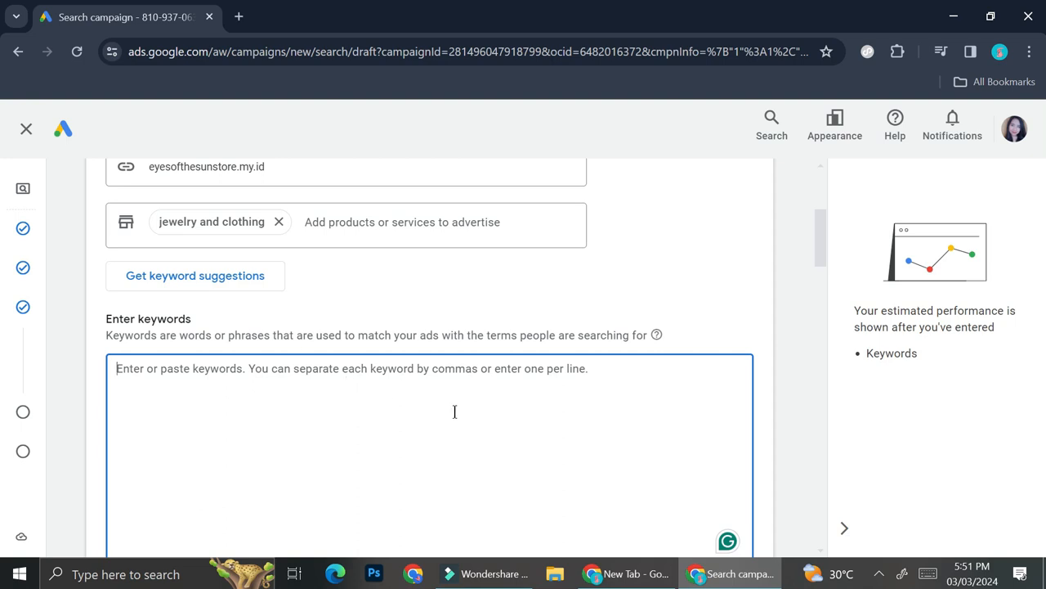
type("jew")
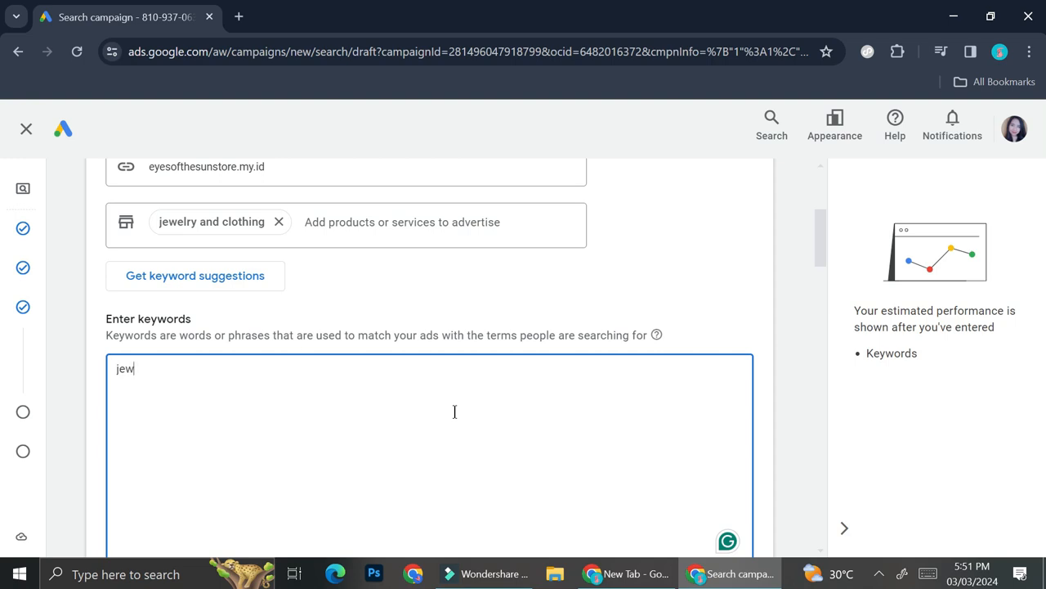
type("elry")
key("Return")
type("clothing")
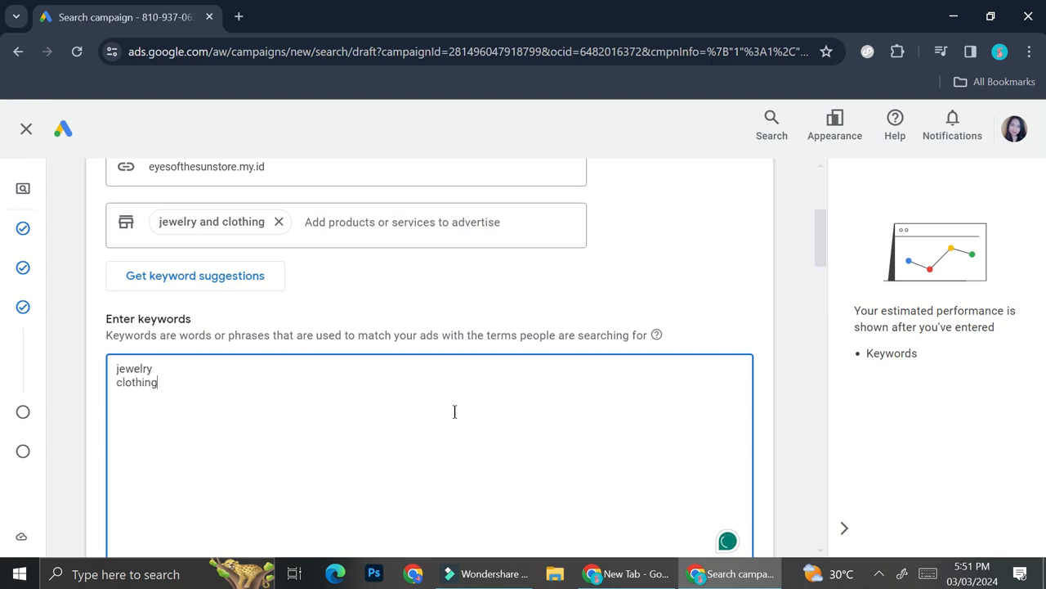
key("Return")
type("accessory")
scroll(344, 394, "down", 2)
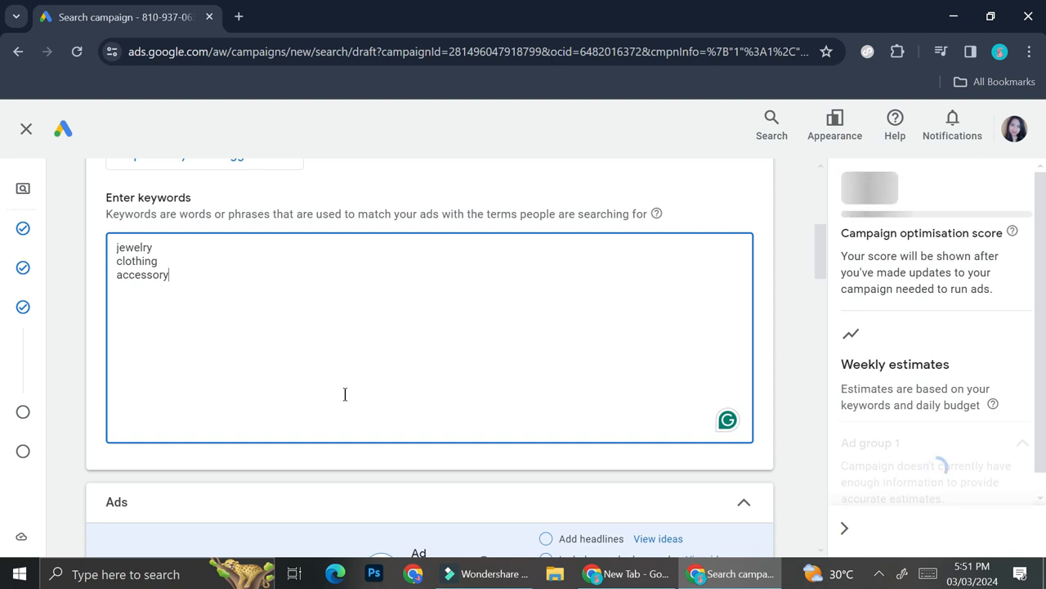
scroll(345, 394, "down", 3)
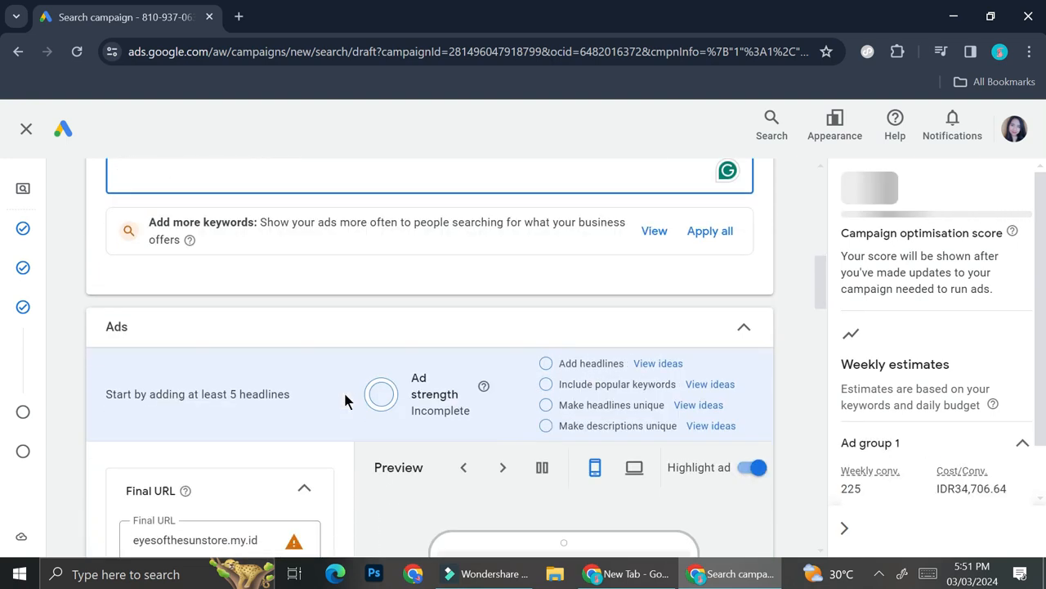
scroll(345, 400, "down", 3)
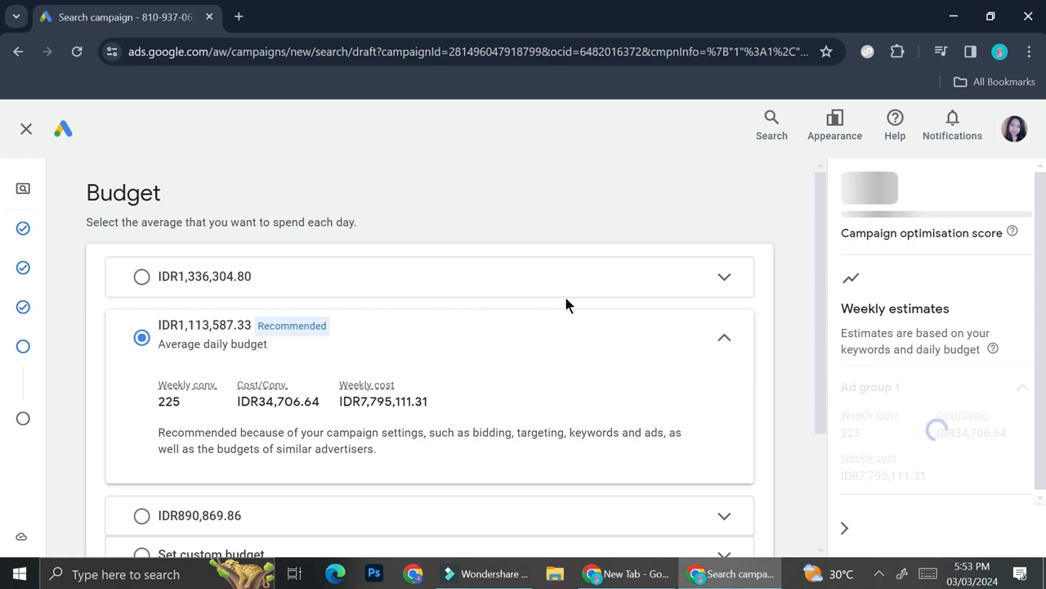
Set a custom average daily budget of IDR 1,000,000 for the campaign and continue to the campaign review.
left_click(420, 381)
scroll(420, 381, "down", 2)
scroll(420, 381, "up", 1)
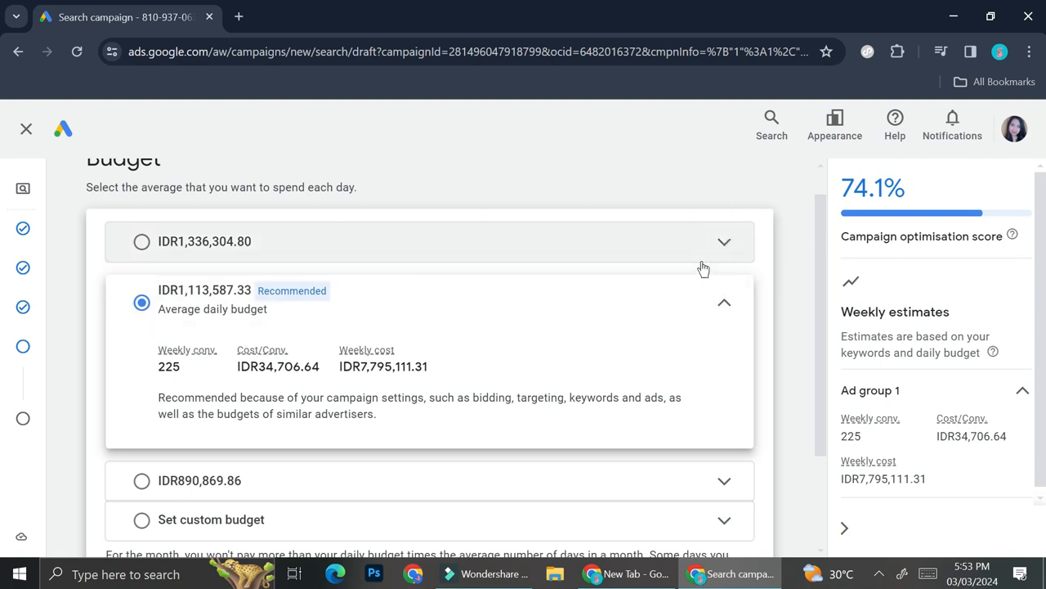
scroll(362, 464, "down", 2)
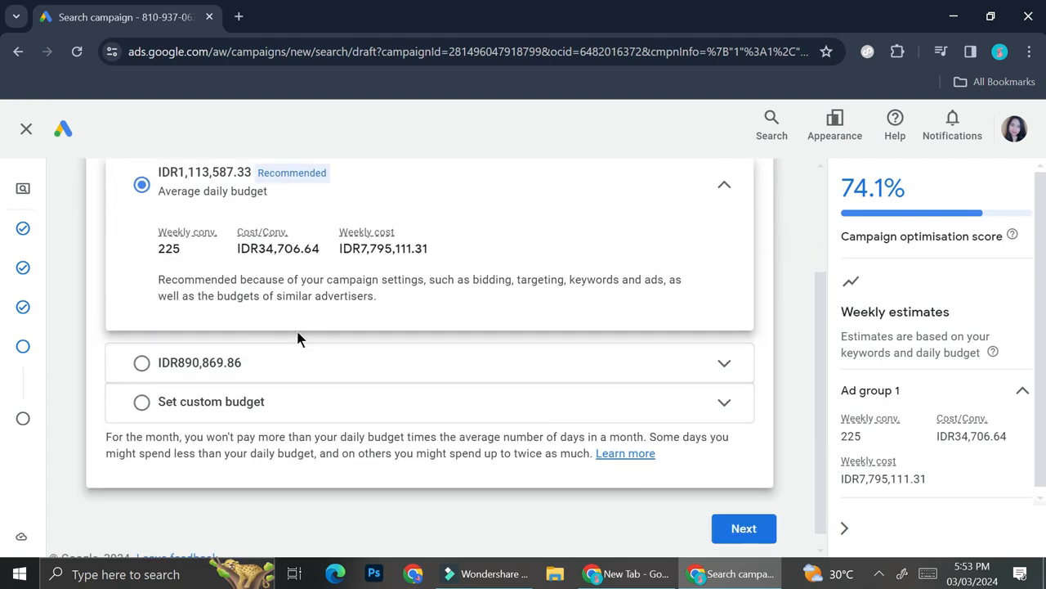
left_click(278, 393)
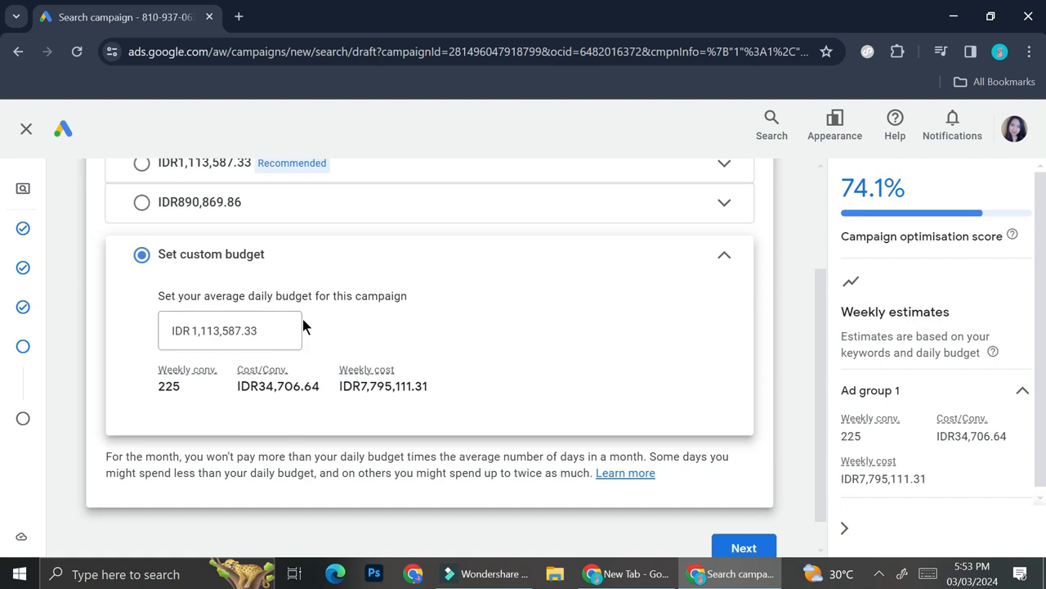
left_click_drag(264, 334, 153, 333)
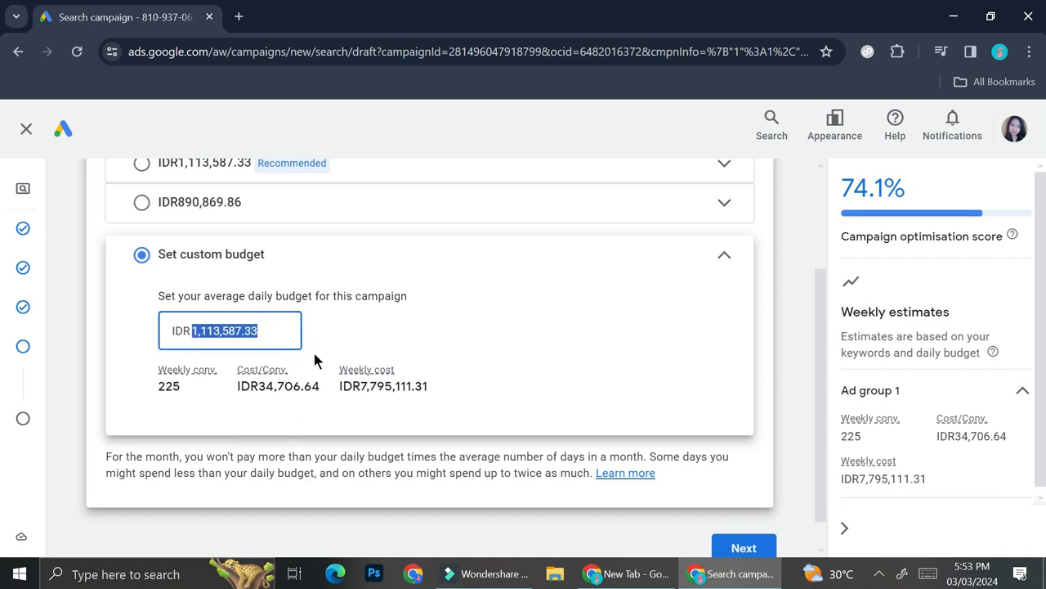
type("1000000")
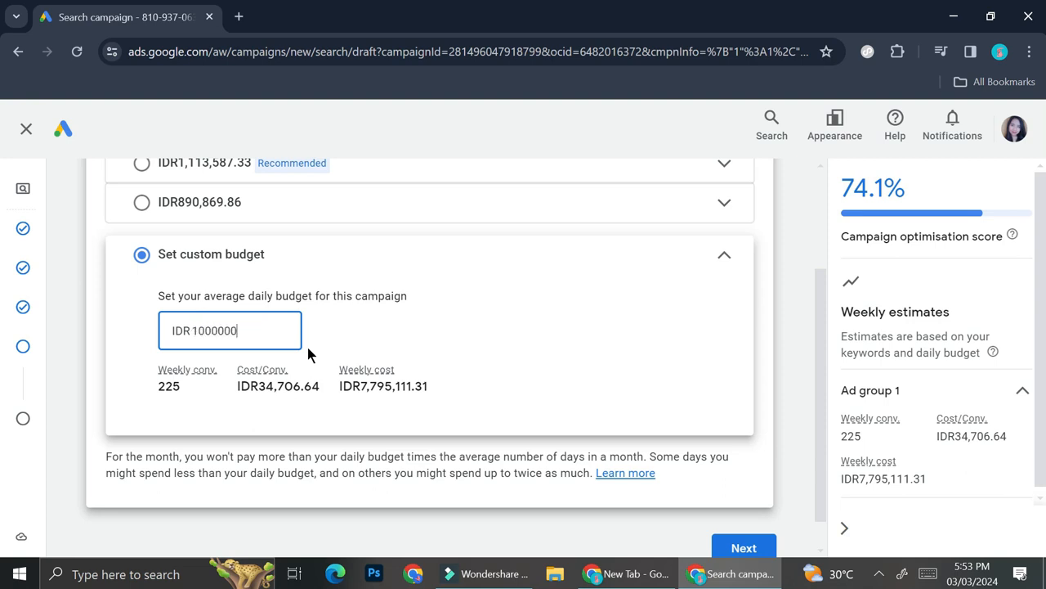
left_click(364, 344)
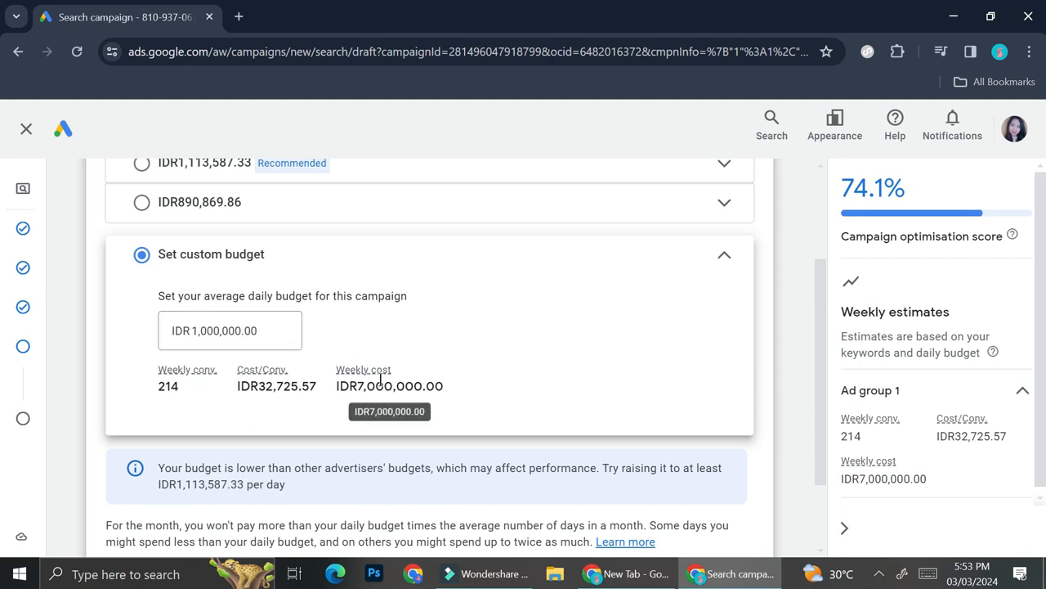
scroll(399, 318, "down", 1)
scroll(399, 319, "down", 1)
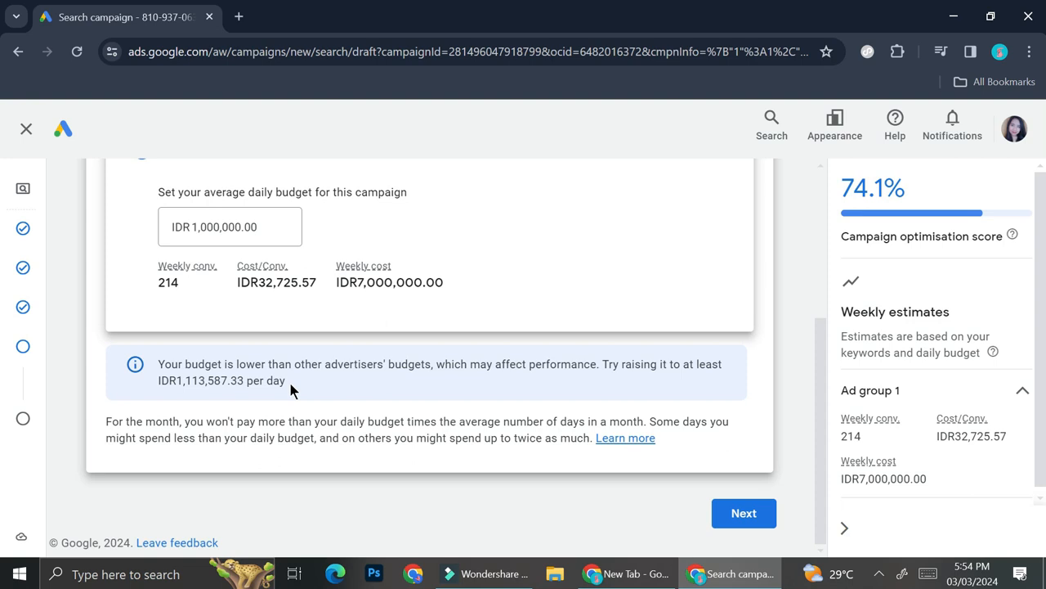
left_click(732, 515)
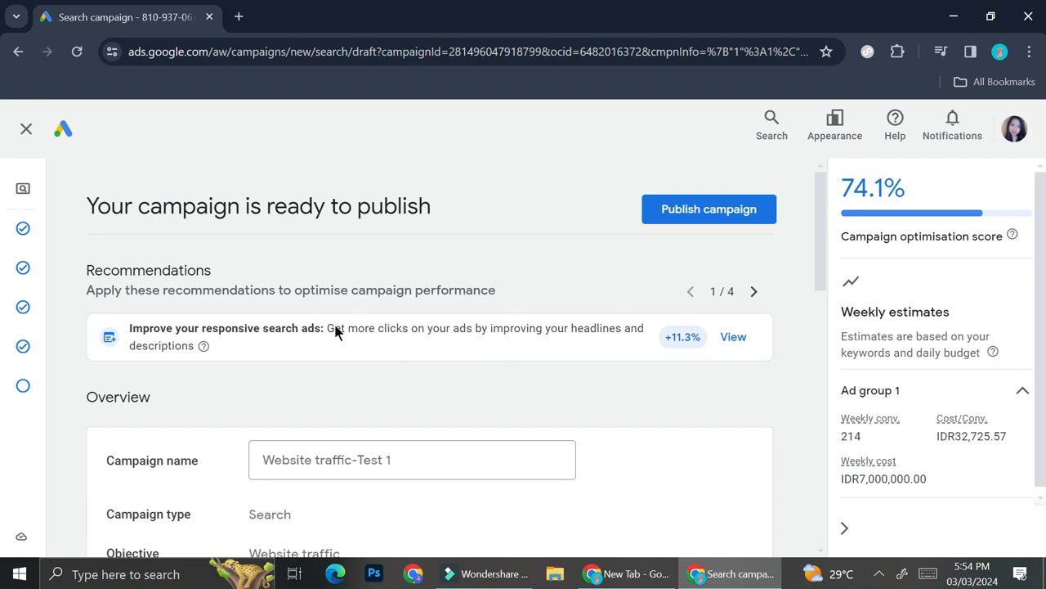
Review the campaign's overview, bidding, settings, keywords, ads and budget, and publish the campaign.
scroll(363, 350, "down", 3)
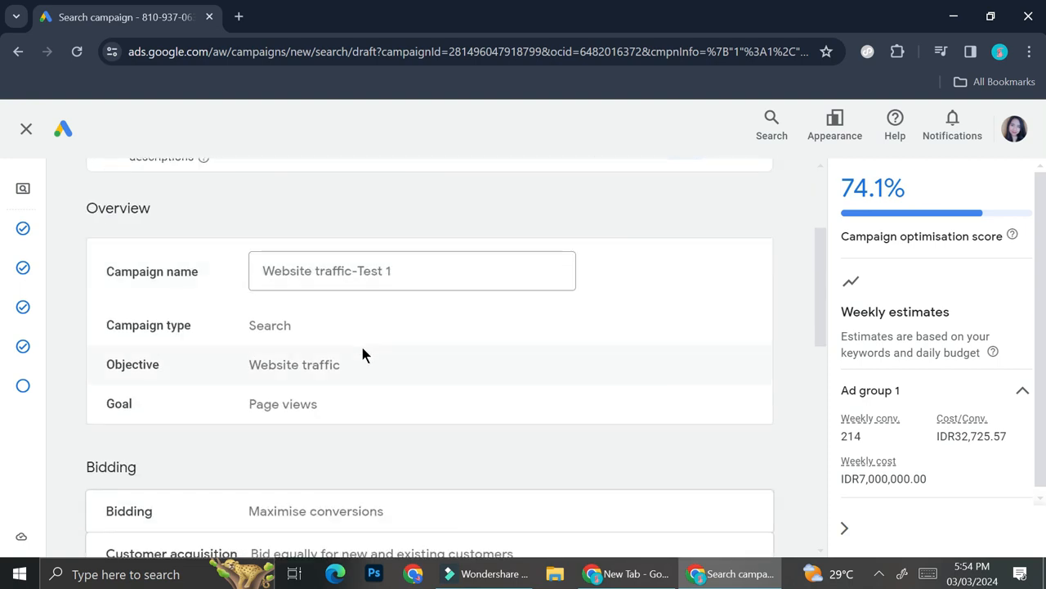
scroll(362, 348, "down", 2)
scroll(362, 348, "up", 5)
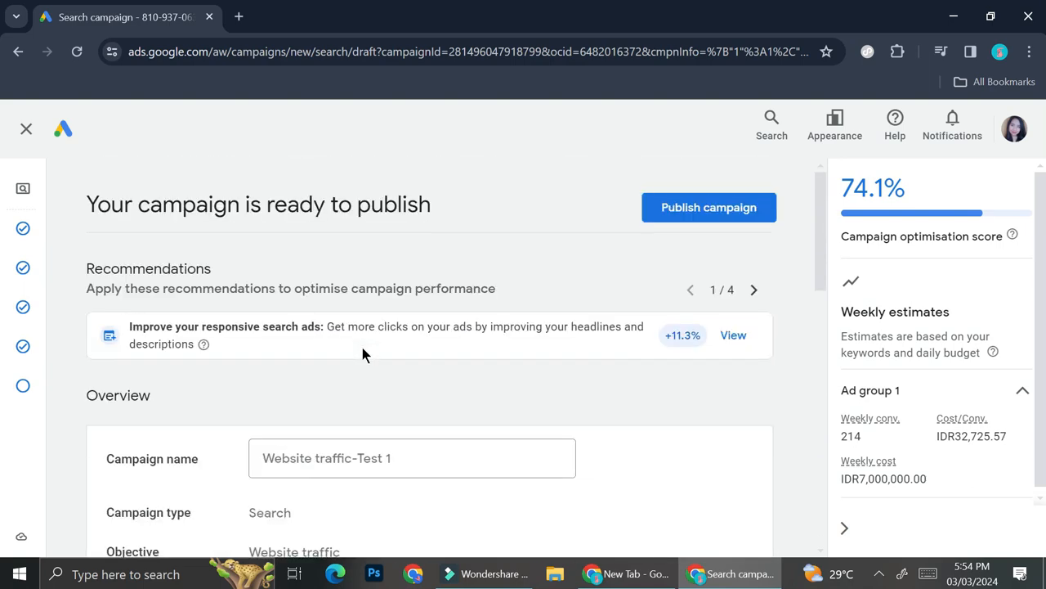
scroll(362, 347, "down", 2)
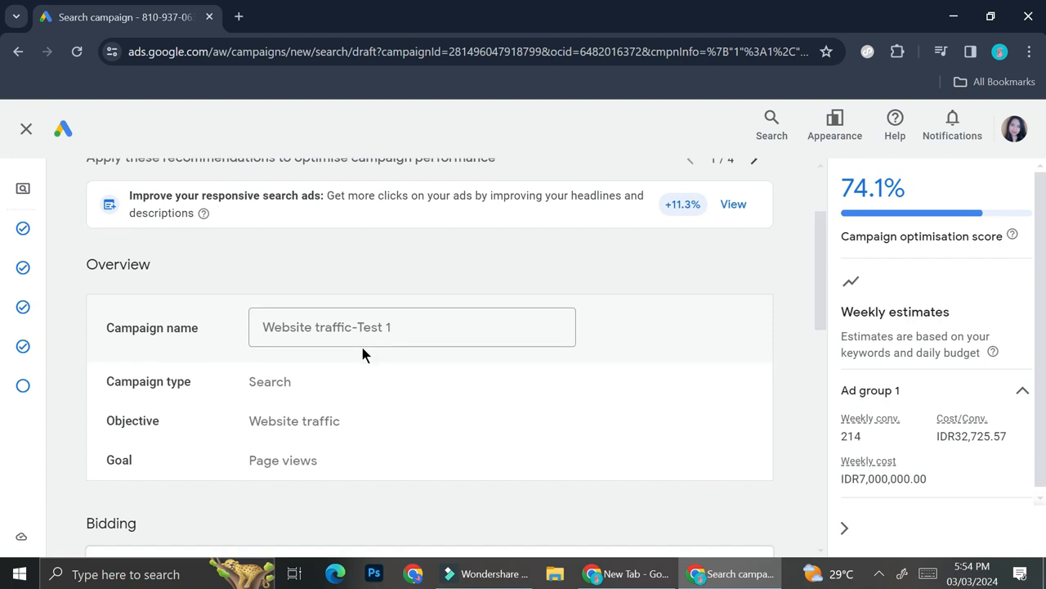
scroll(362, 349, "down", 7)
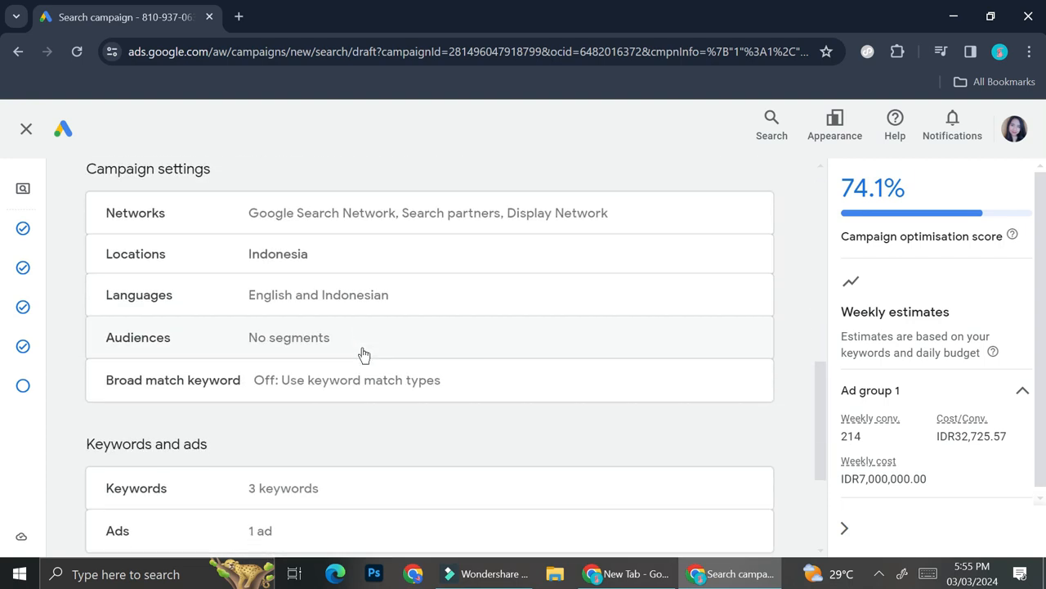
scroll(363, 354, "down", 3)
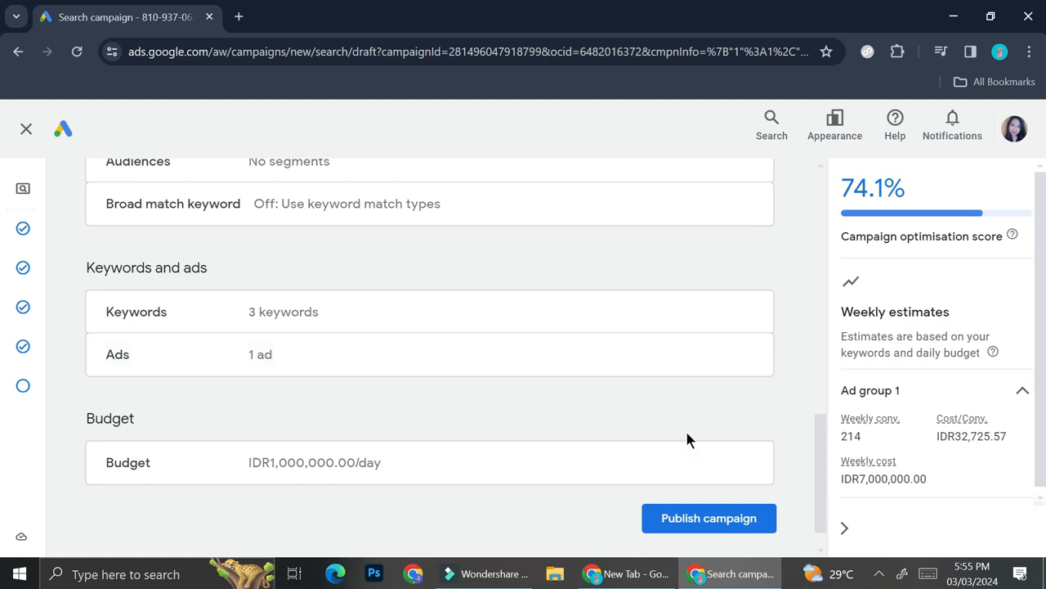
left_click(693, 528)
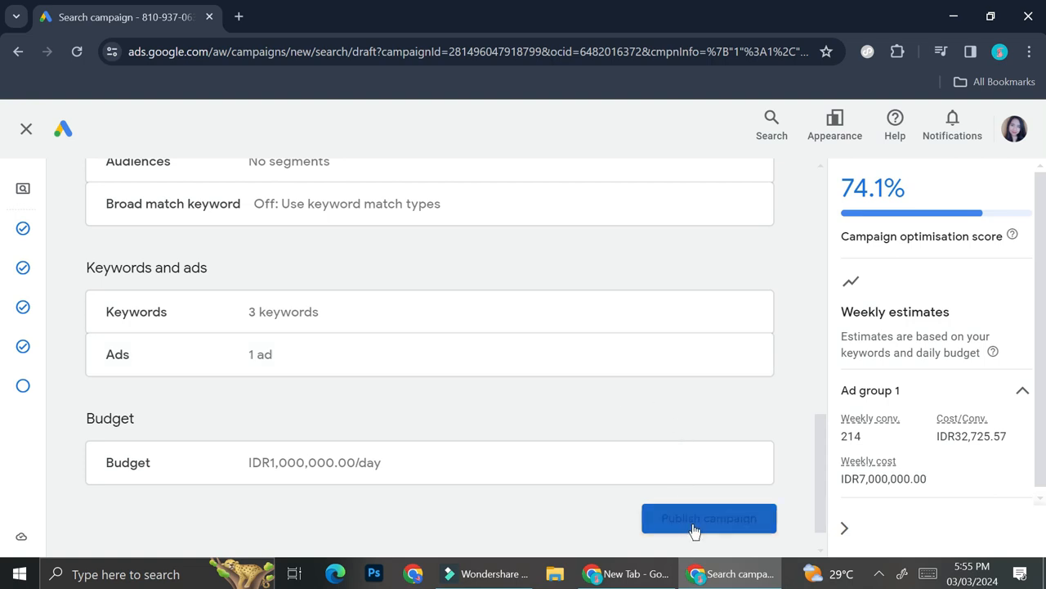